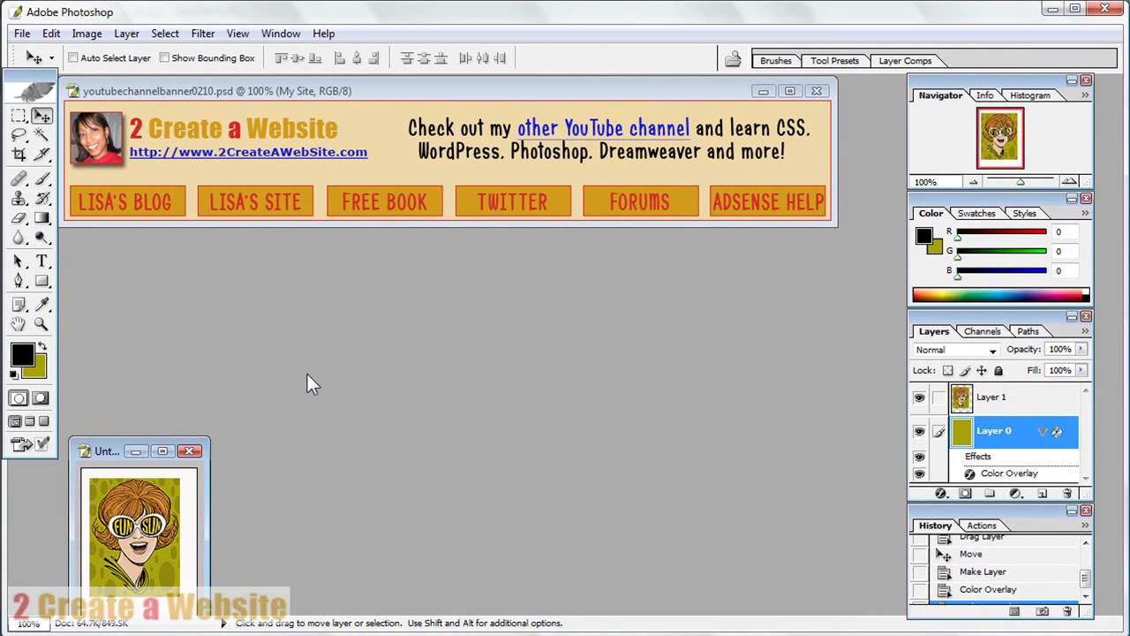
# Create a new 875 × 130 pixel document with Background Color as its contents
pyautogui.click(22, 33)
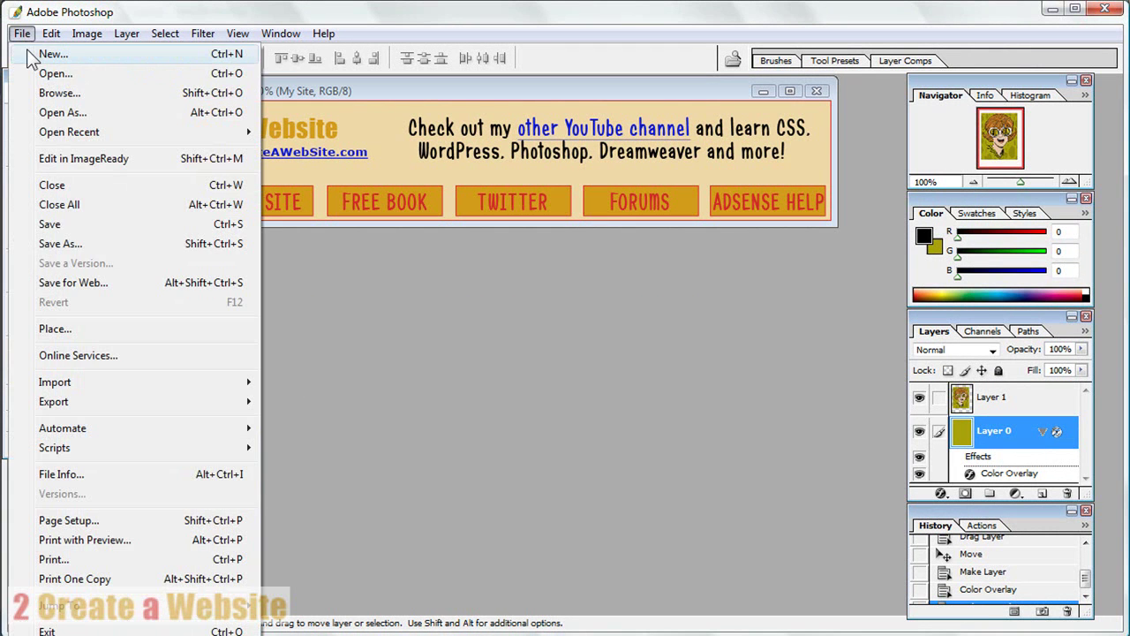
pyautogui.click(33, 56)
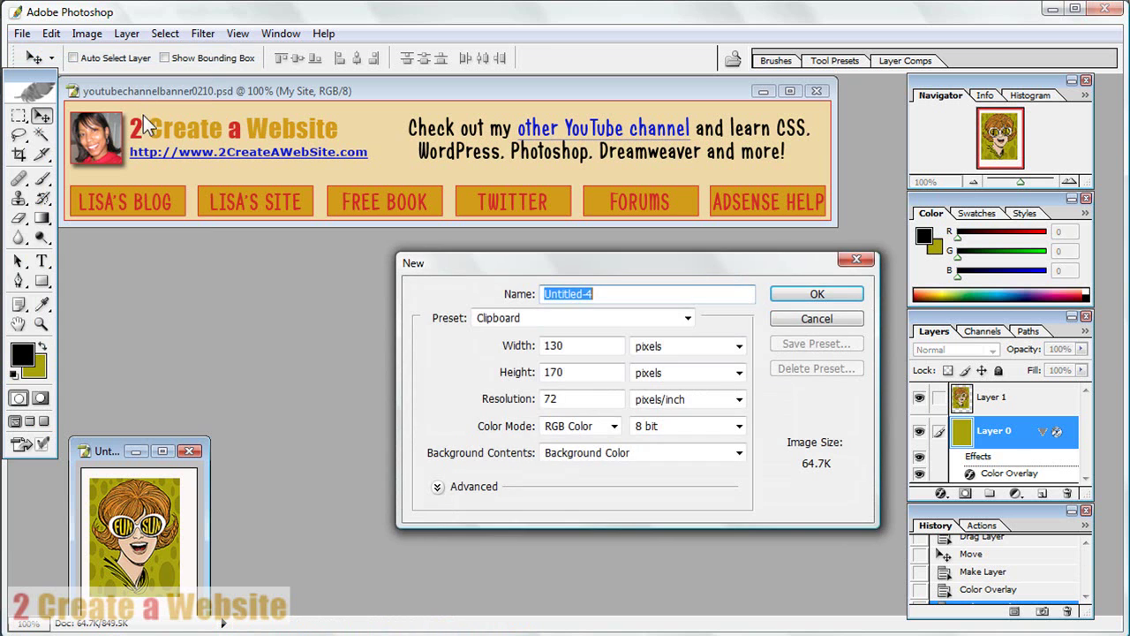
pyautogui.doubleClick(535, 348)
pyautogui.write('875')
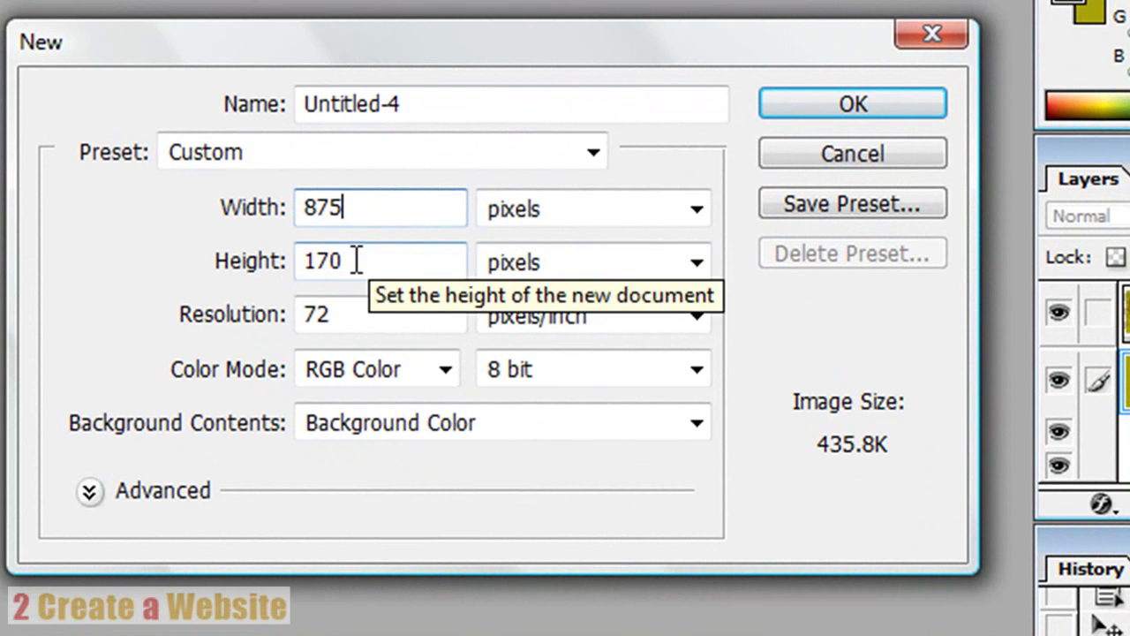
pyautogui.doubleClick(300, 261)
pyautogui.write('15')
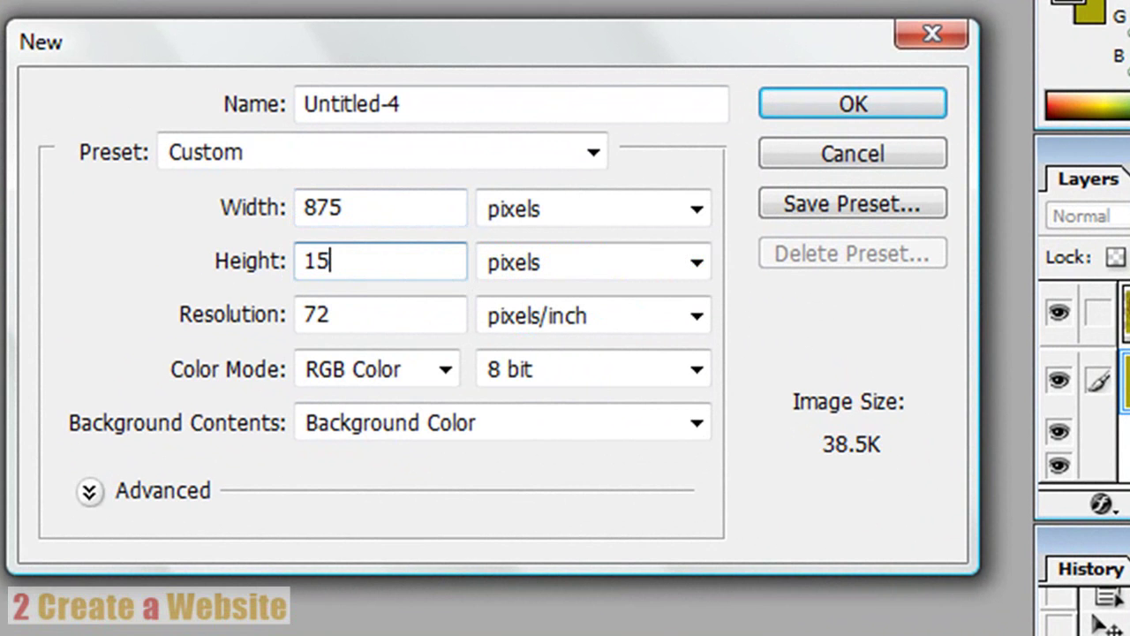
pyautogui.press('BackSpace')
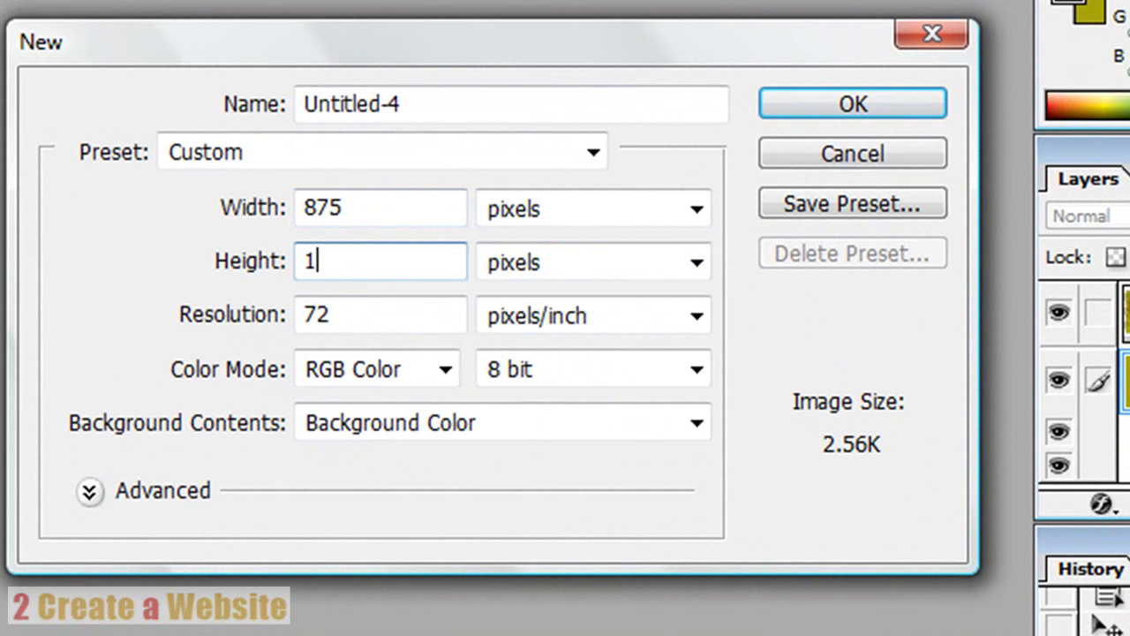
pyautogui.write('30')
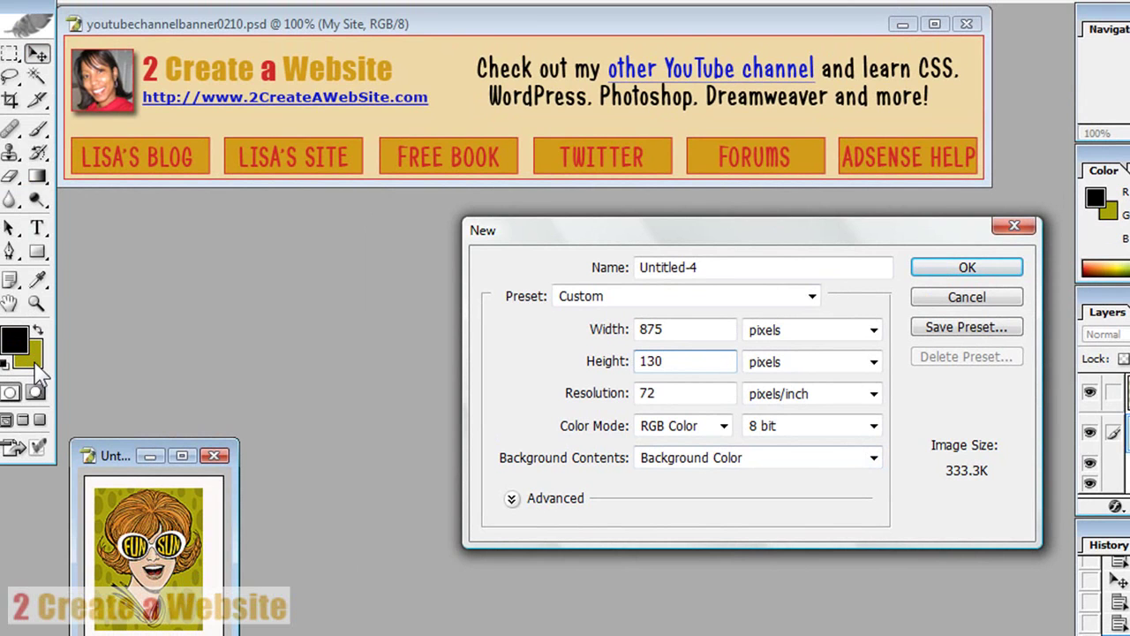
pyautogui.click(867, 458)
pyautogui.click(747, 457)
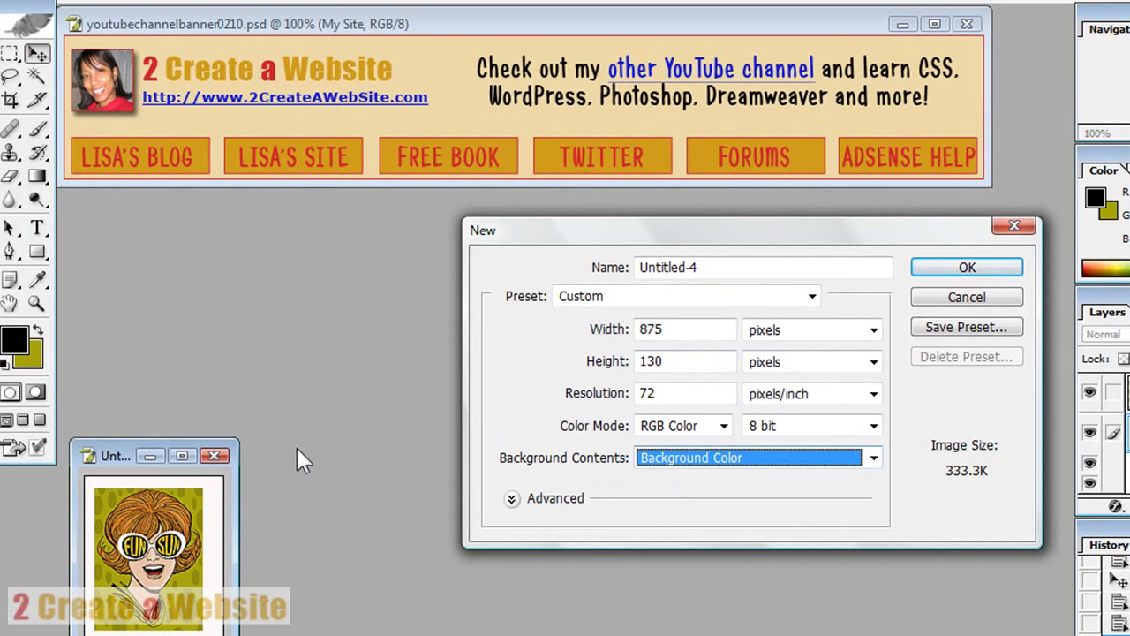
pyautogui.click(936, 269)
# Sample olive #A8A20C from the cartoon as the background colour
pyautogui.moveTo(552, 80); pyautogui.dragTo(582, 236)
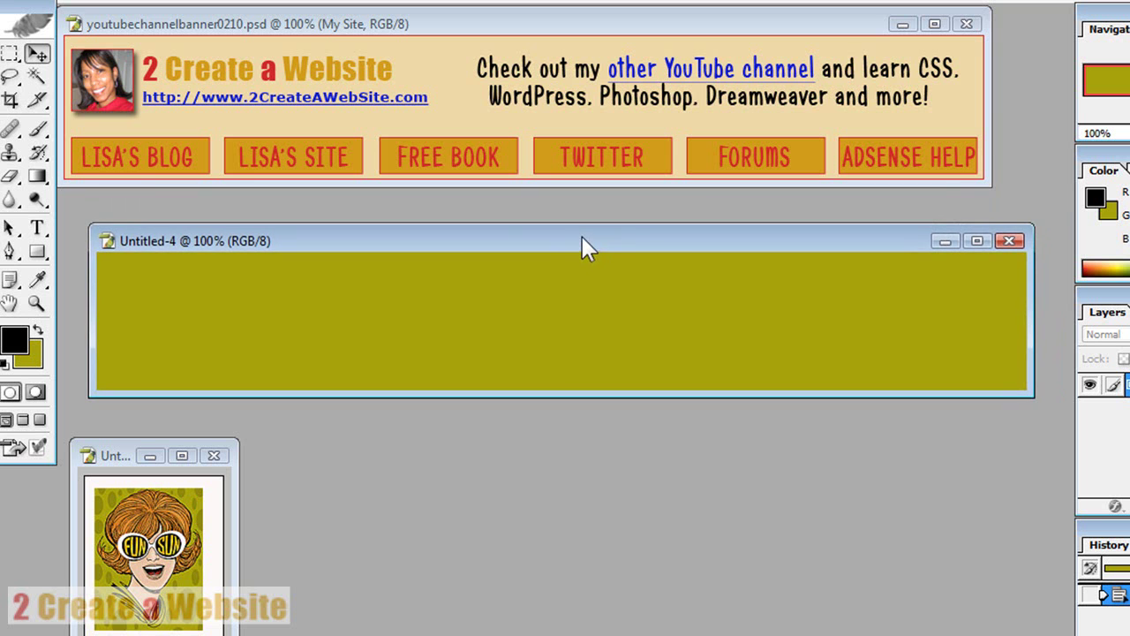
pyautogui.click(32, 358)
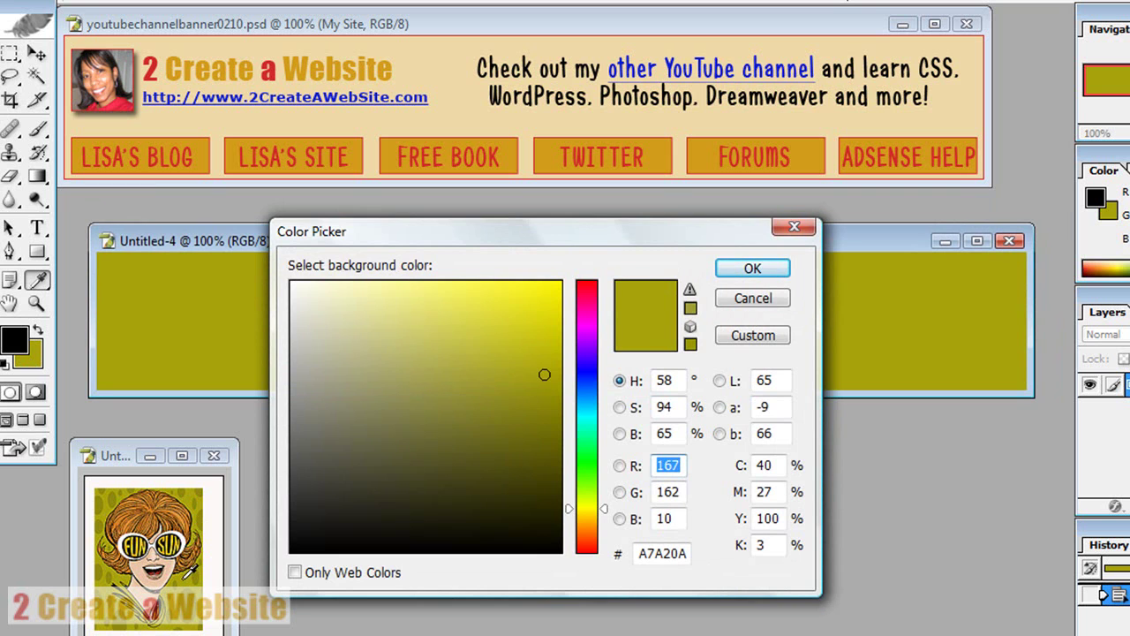
pyautogui.click(184, 578)
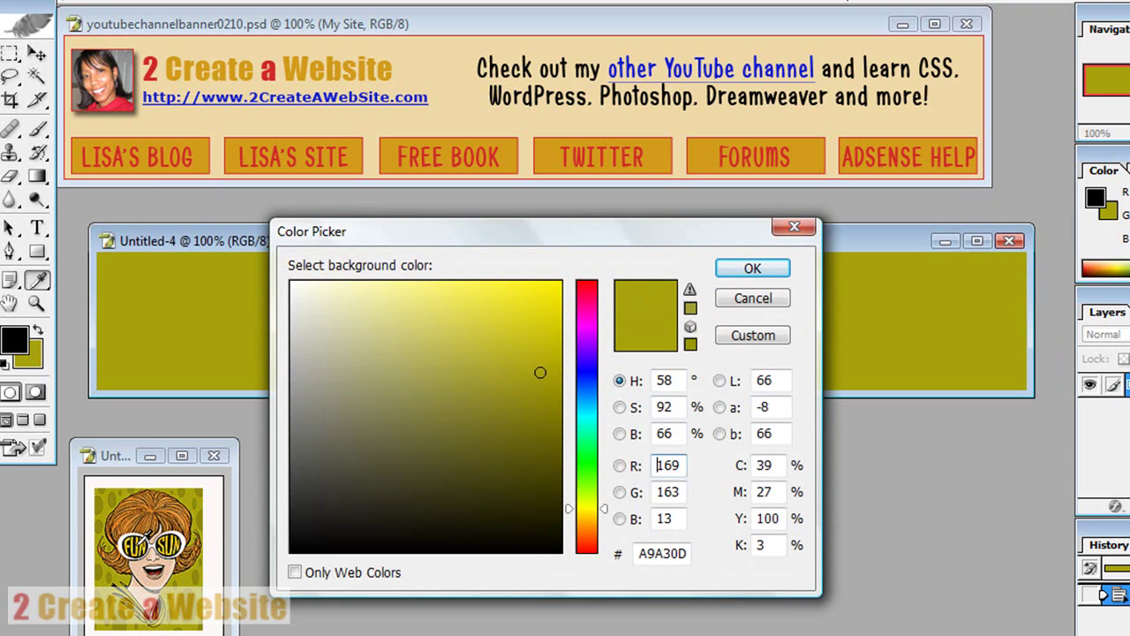
pyautogui.click(138, 544)
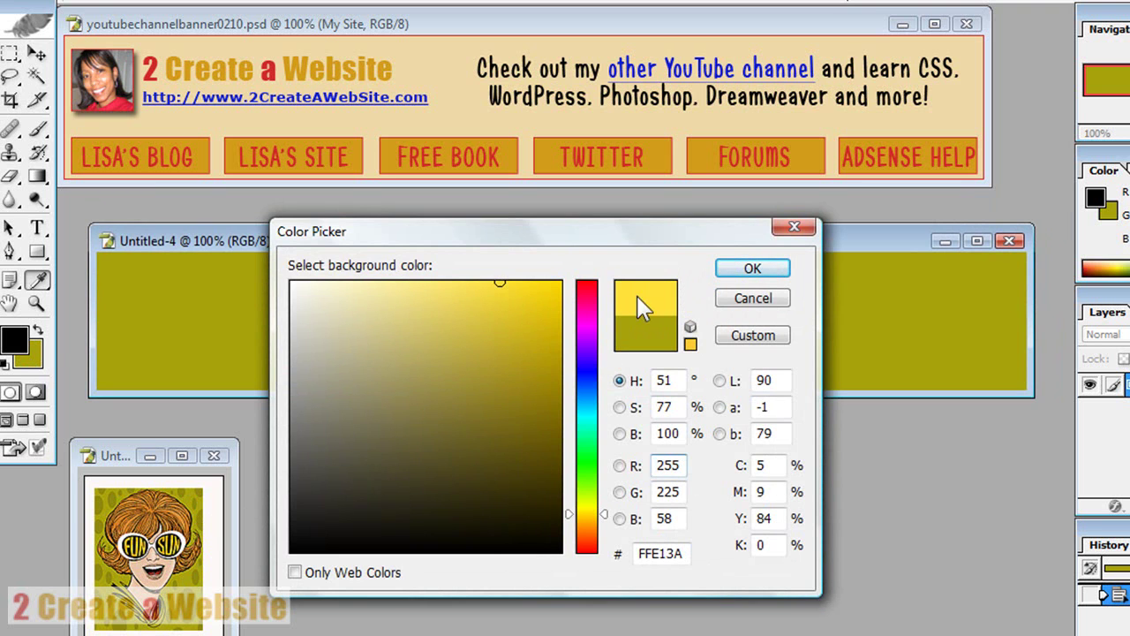
pyautogui.click(189, 576)
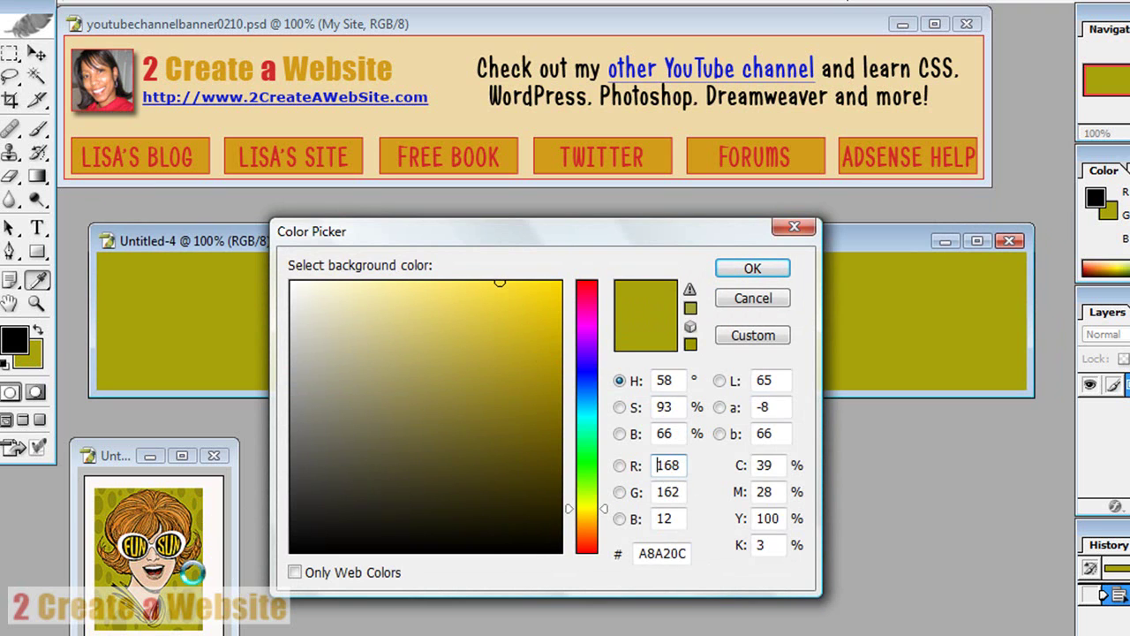
pyautogui.click(752, 267)
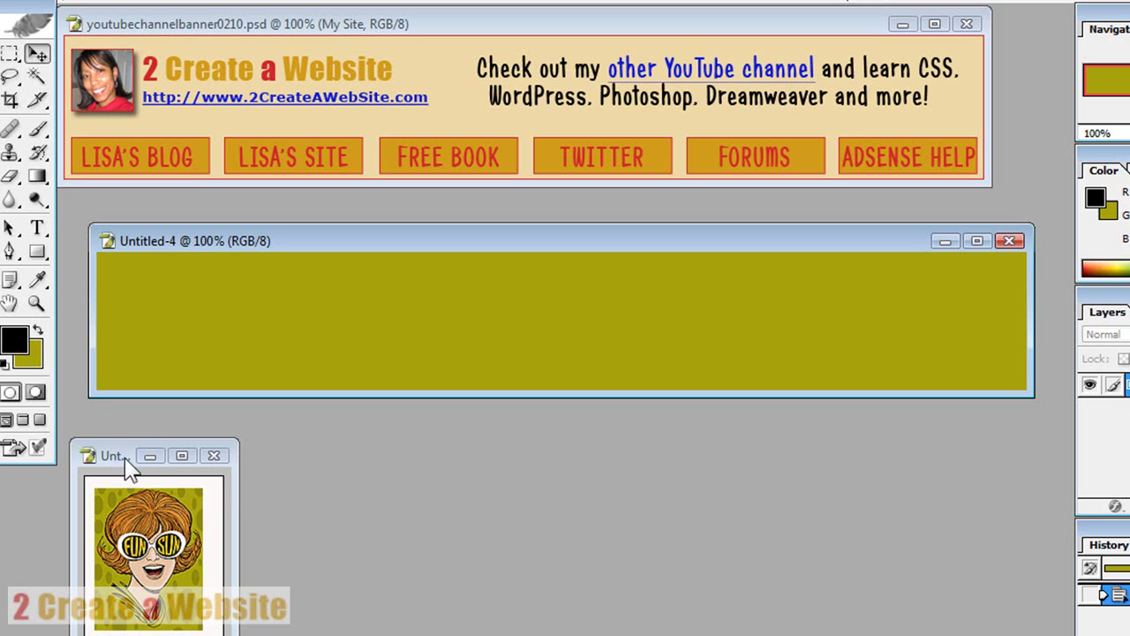
# Drag the cartoon image layer onto the left end of the olive banner as Layer 1
pyautogui.moveTo(120, 461); pyautogui.dragTo(142, 448)
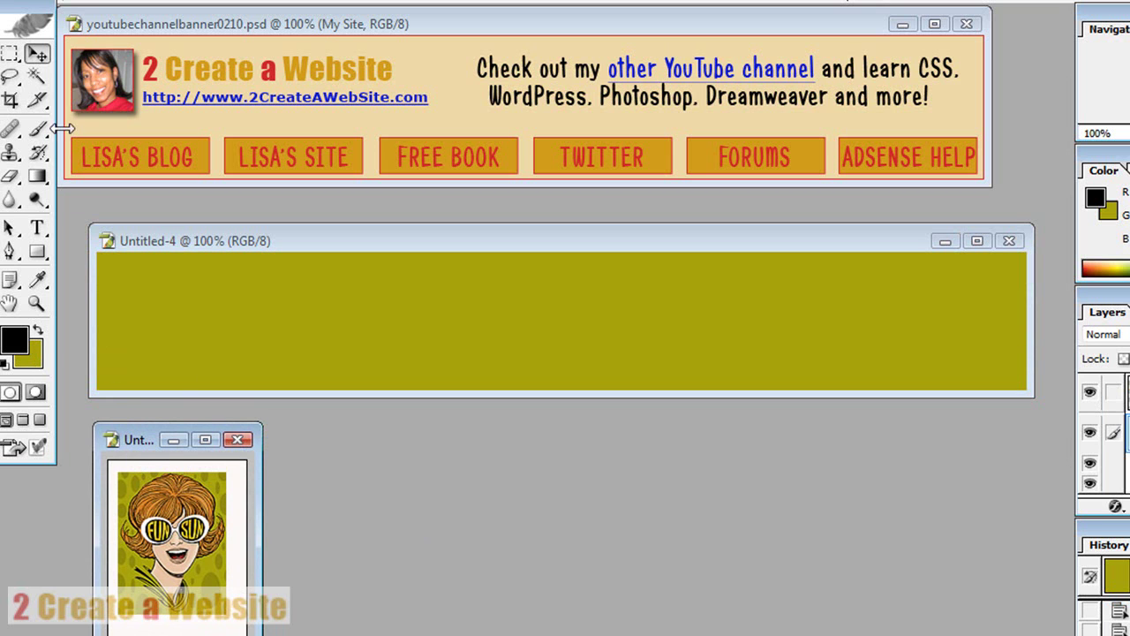
pyautogui.click(39, 57)
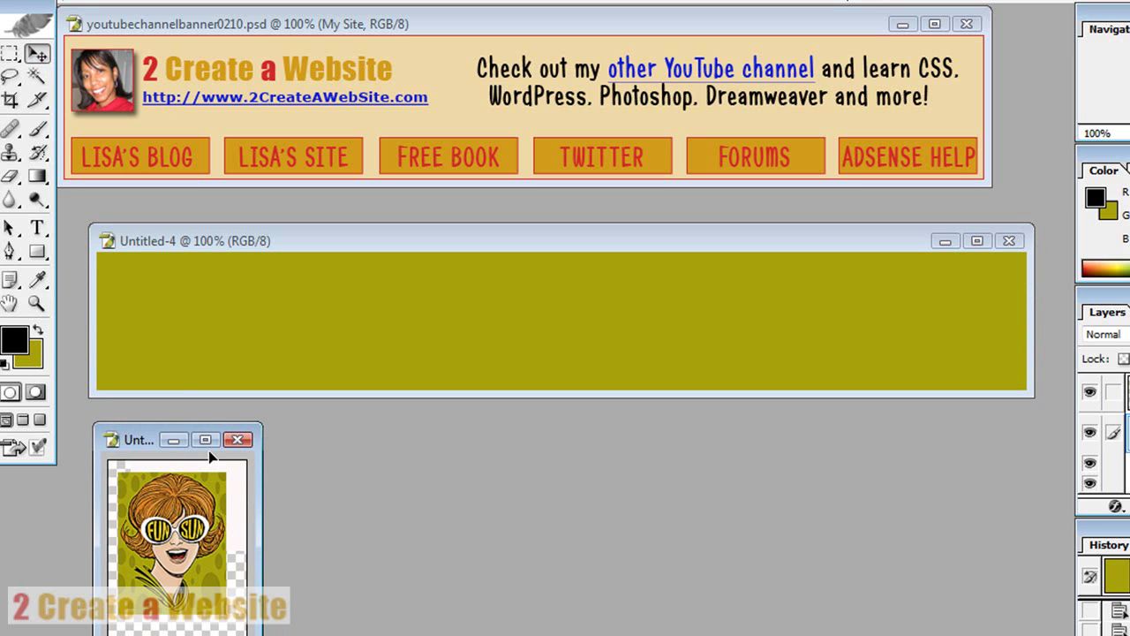
pyautogui.click(175, 550)
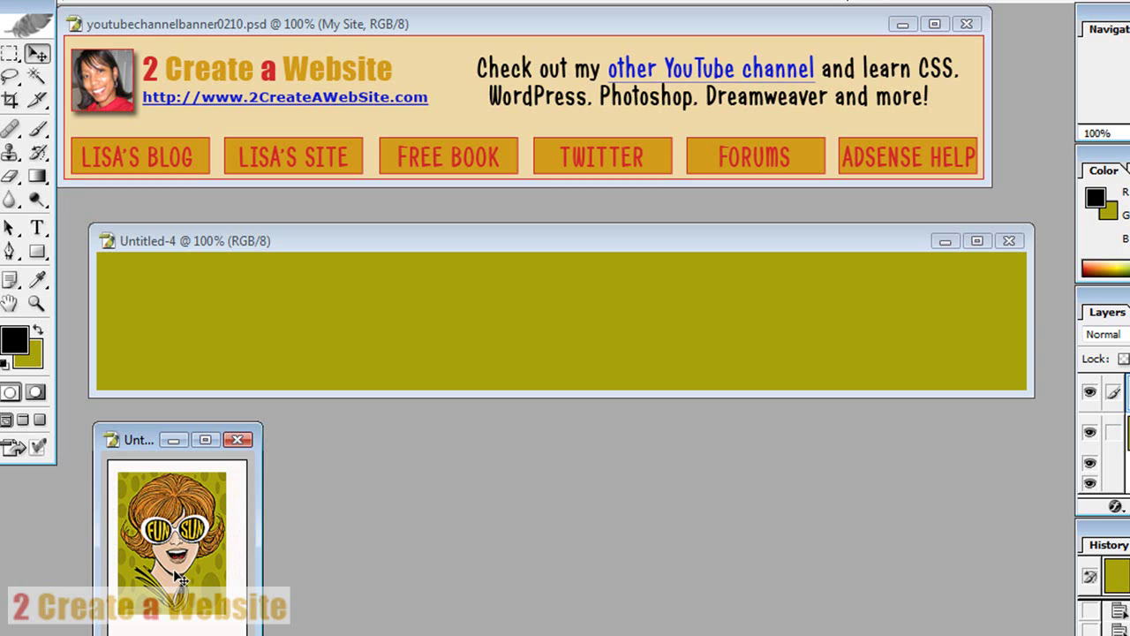
pyautogui.moveTo(178, 554); pyautogui.dragTo(165, 355)
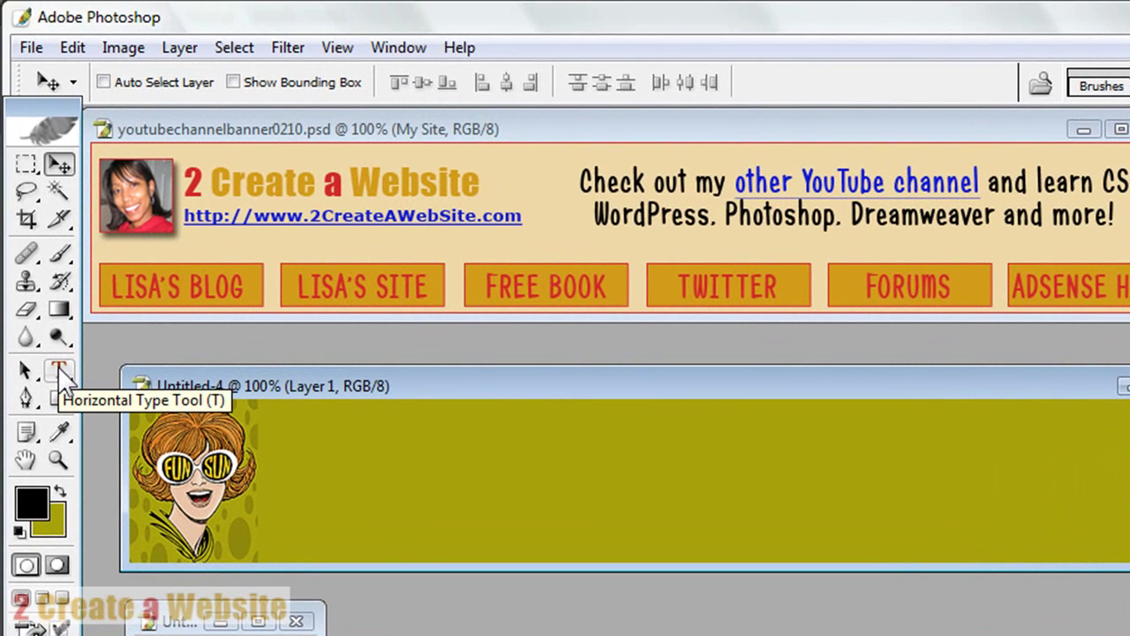
# Add the YourSite.com title text and move it beside the cartoon
pyautogui.click(57, 365)
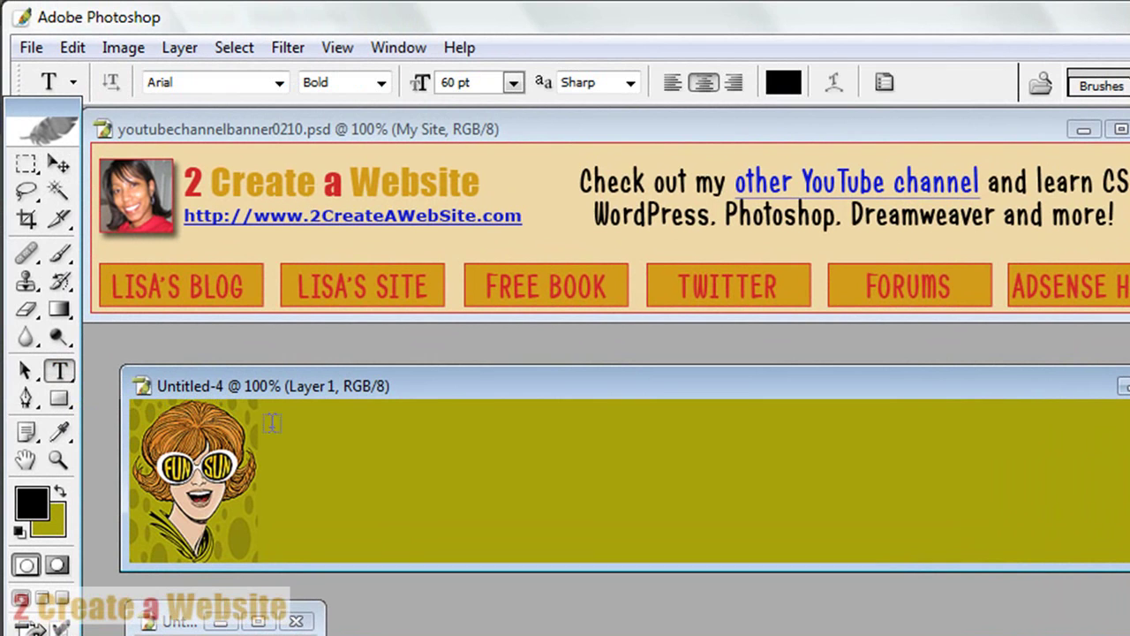
pyautogui.click(343, 433)
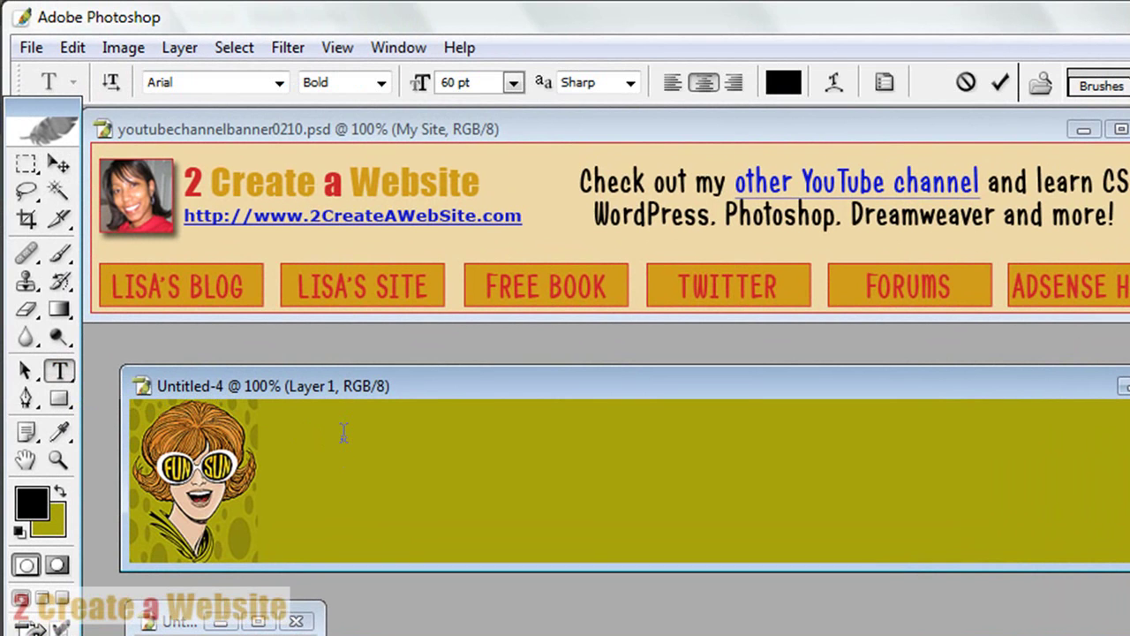
pyautogui.write('Your')
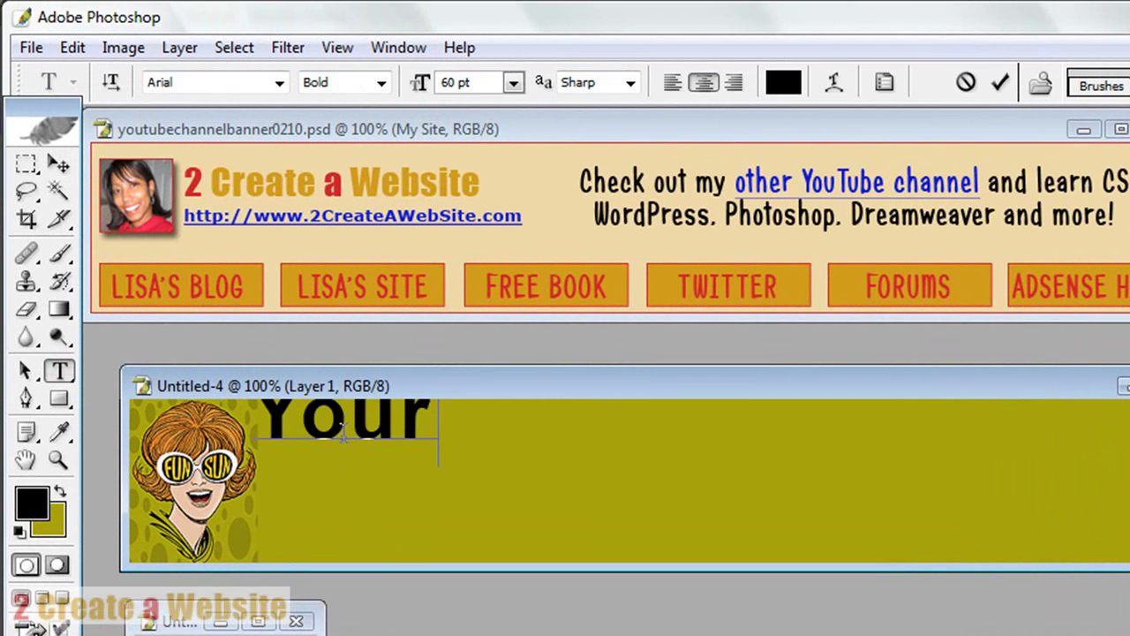
pyautogui.write('Site.com,')
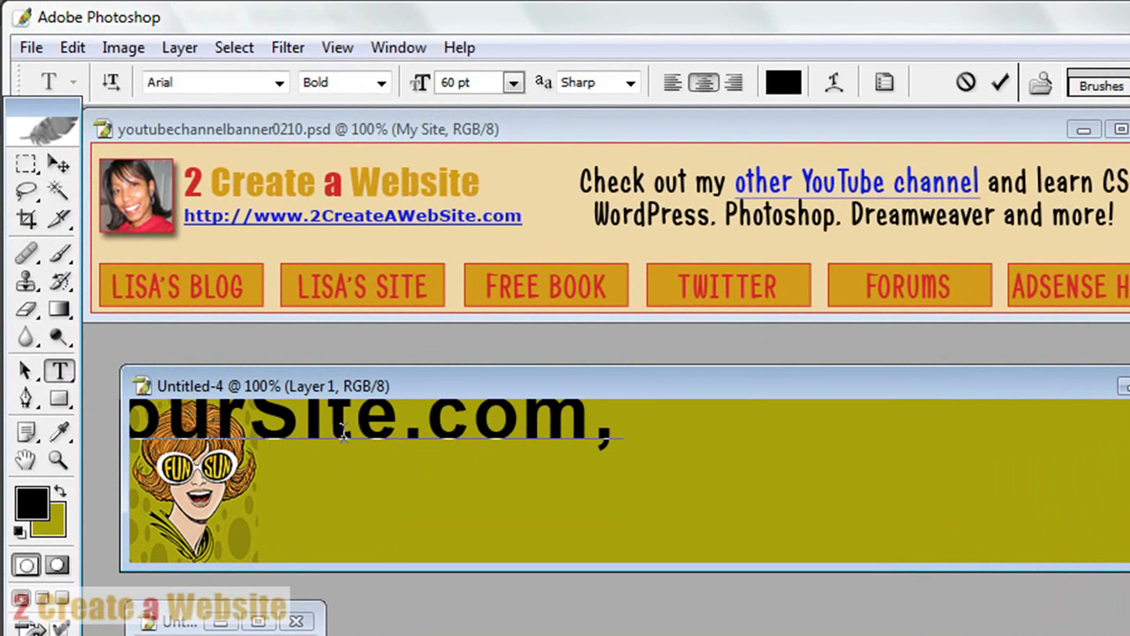
pyautogui.press('BackSpace')
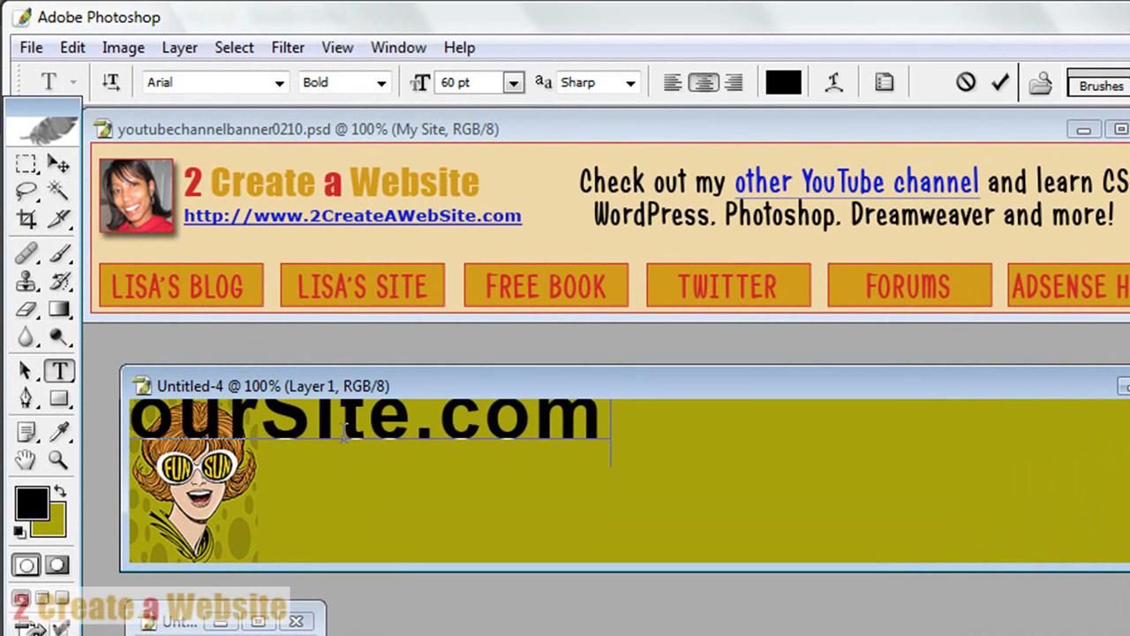
pyautogui.click(1004, 79)
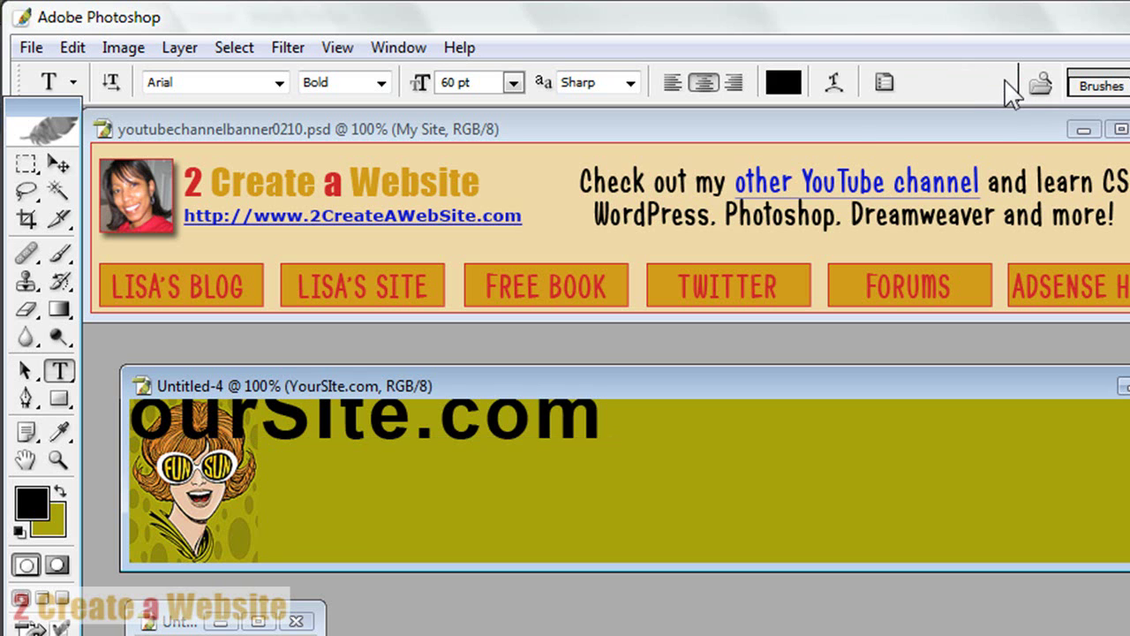
pyautogui.click(58, 164)
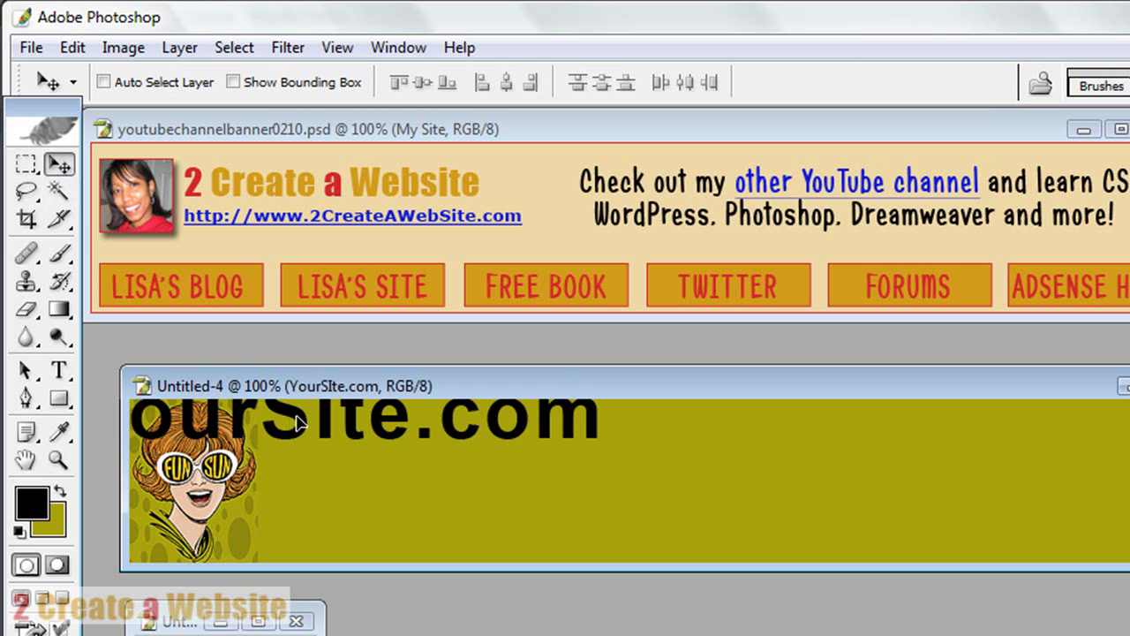
pyautogui.moveTo(300, 426); pyautogui.dragTo(467, 446)
# Replace the capital I with a lowercase i so the title reads 'YourSite.com'
pyautogui.click(60, 370)
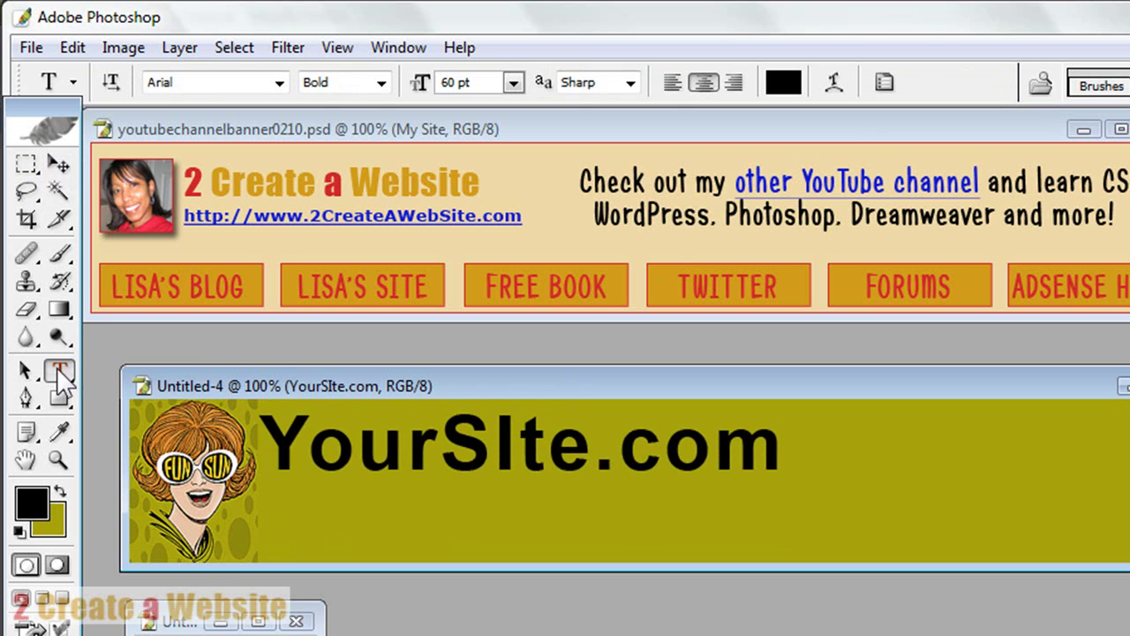
pyautogui.click(518, 440)
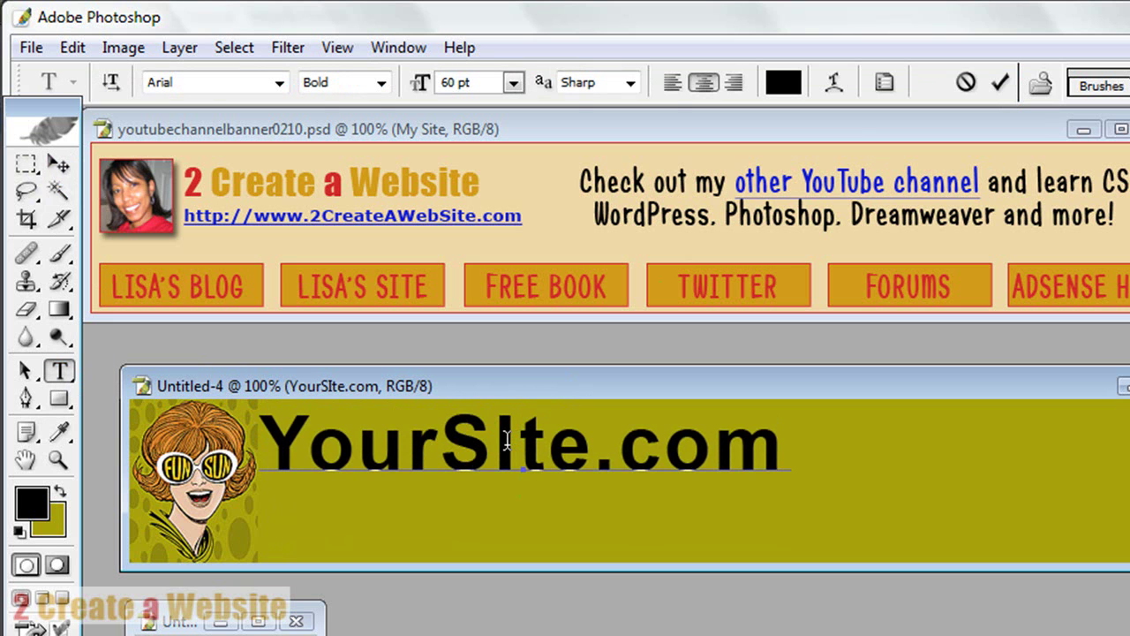
pyautogui.press('BackSpace')
pyautogui.write('i')
pyautogui.click(1001, 82)
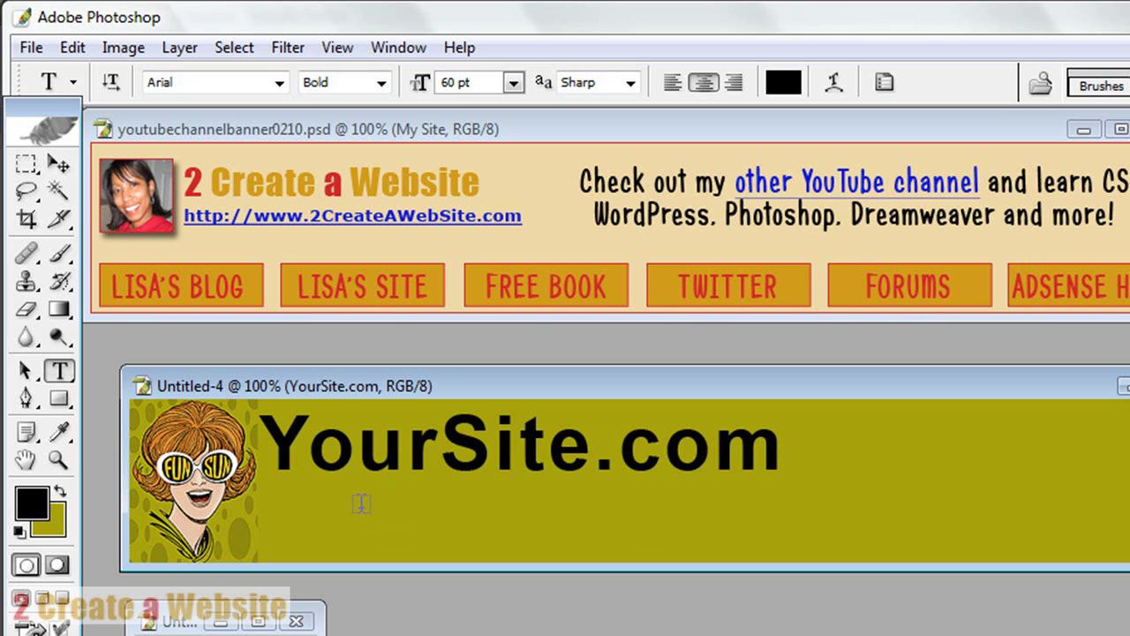
# Draw a black rectangle shape layer, Shape 1, beneath the YourSite.com title
pyautogui.click(59, 397)
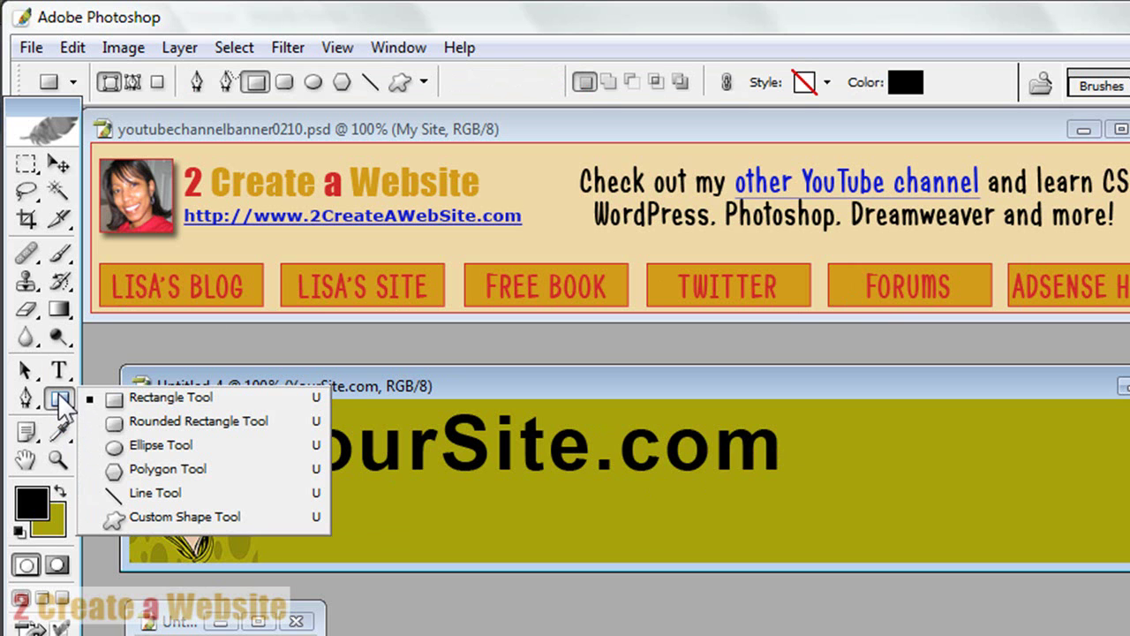
pyautogui.click(161, 399)
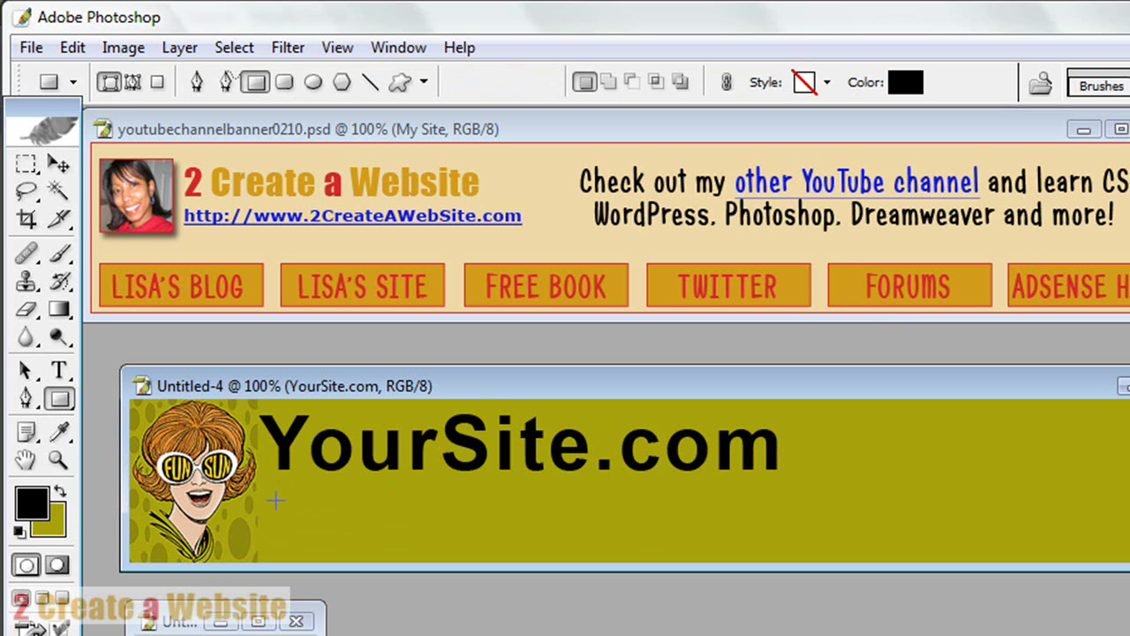
pyautogui.moveTo(275, 501); pyautogui.dragTo(510, 553)
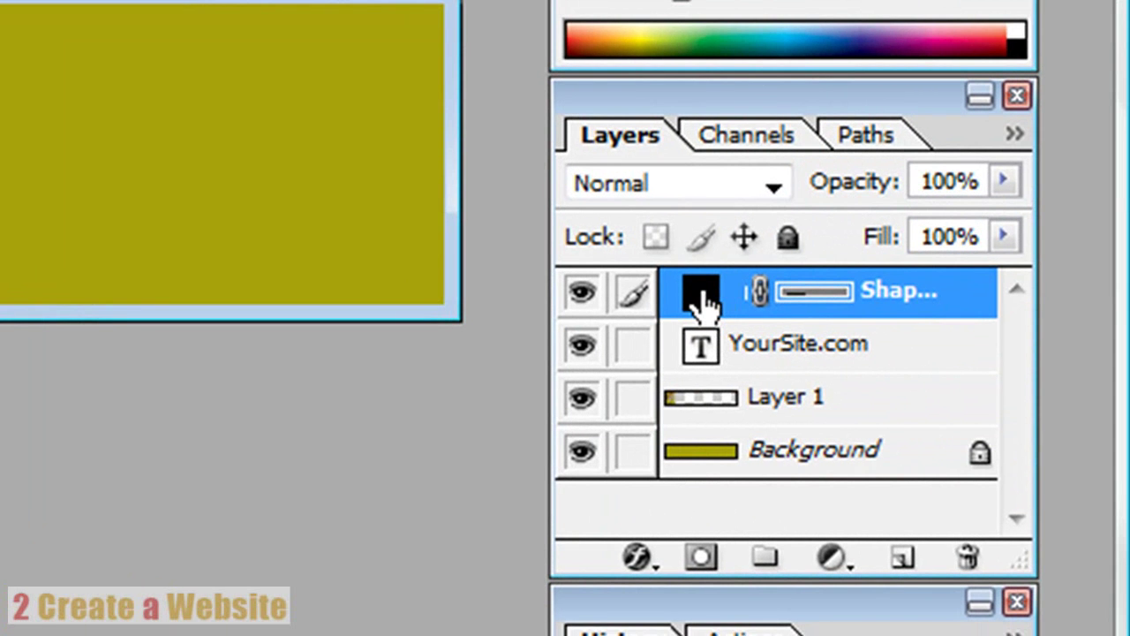
# Add a yellow Color Overlay layer style to the rectangle
pyautogui.rightClick(706, 305)
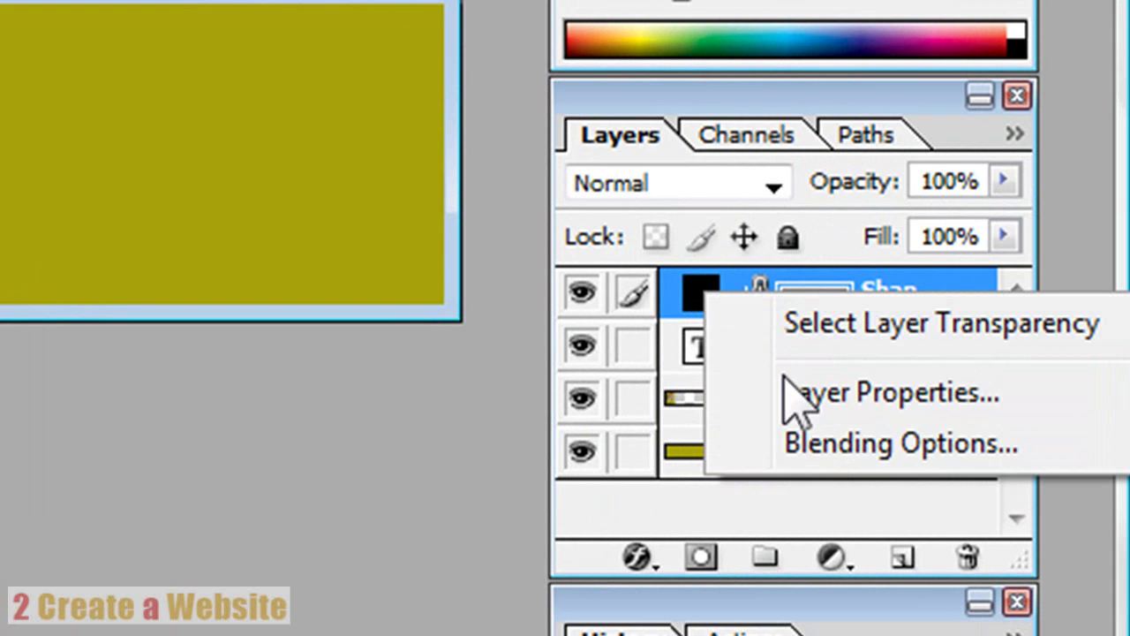
pyautogui.click(825, 445)
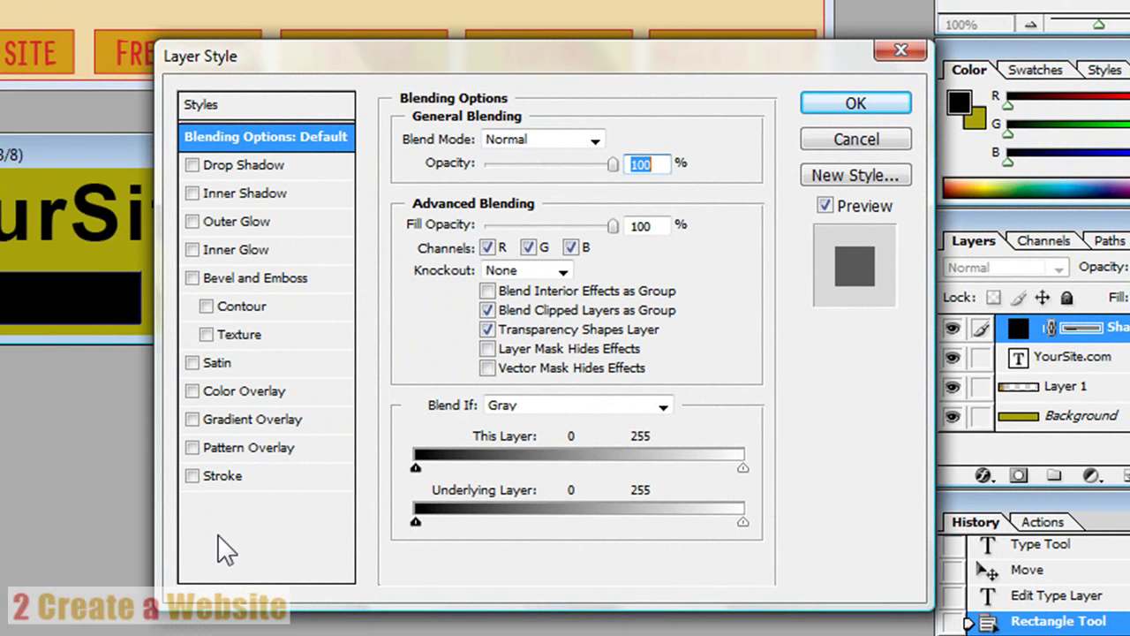
pyautogui.click(192, 391)
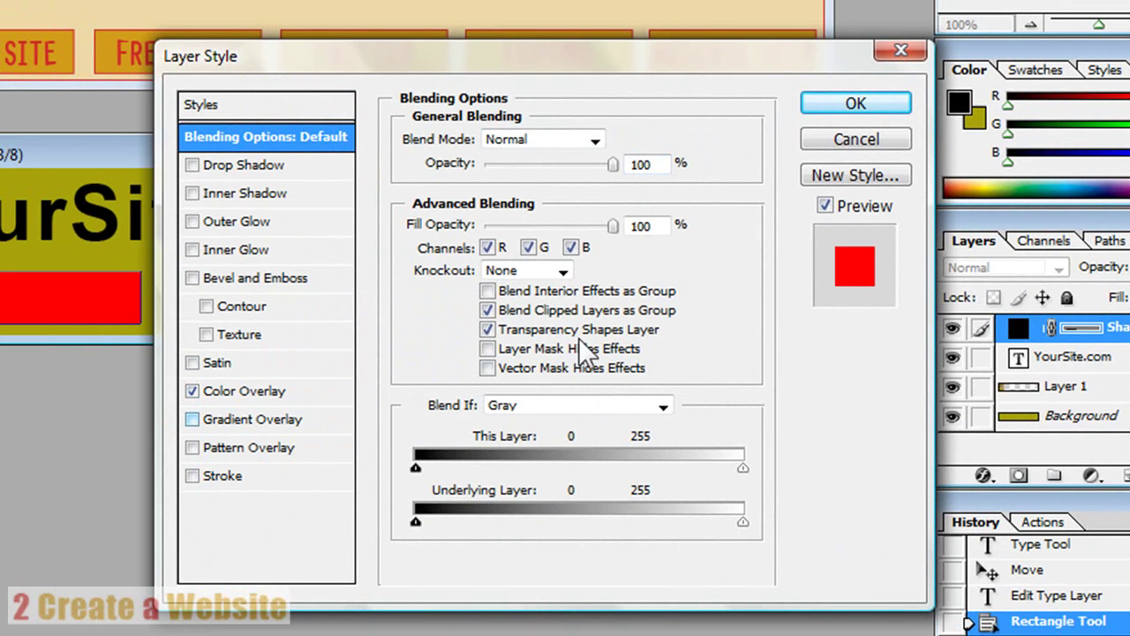
pyautogui.click(250, 391)
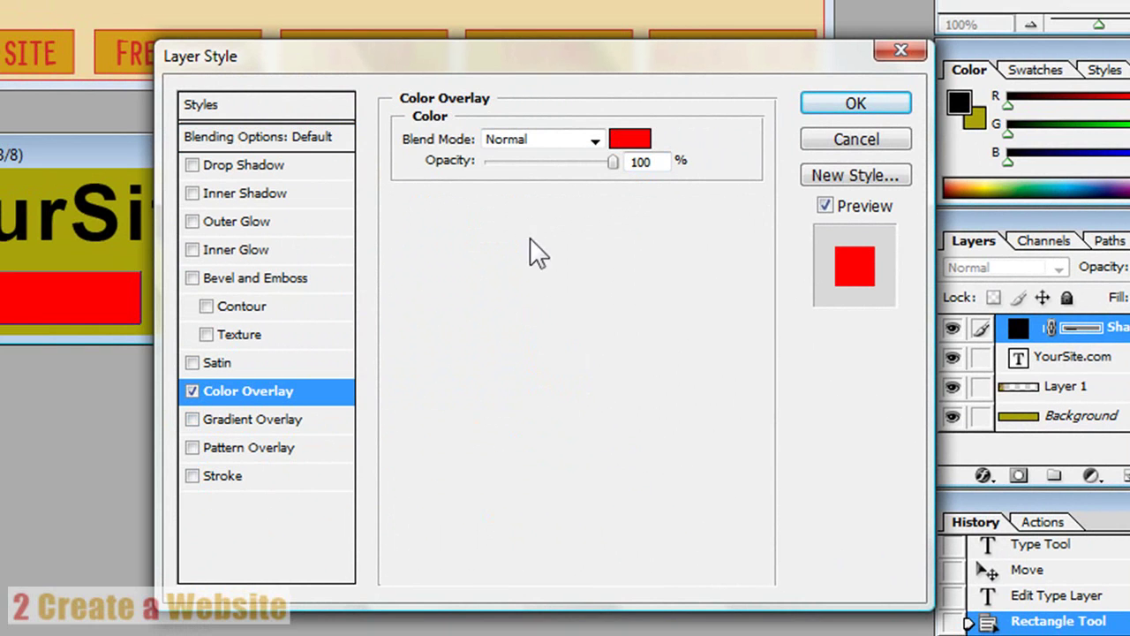
pyautogui.click(634, 143)
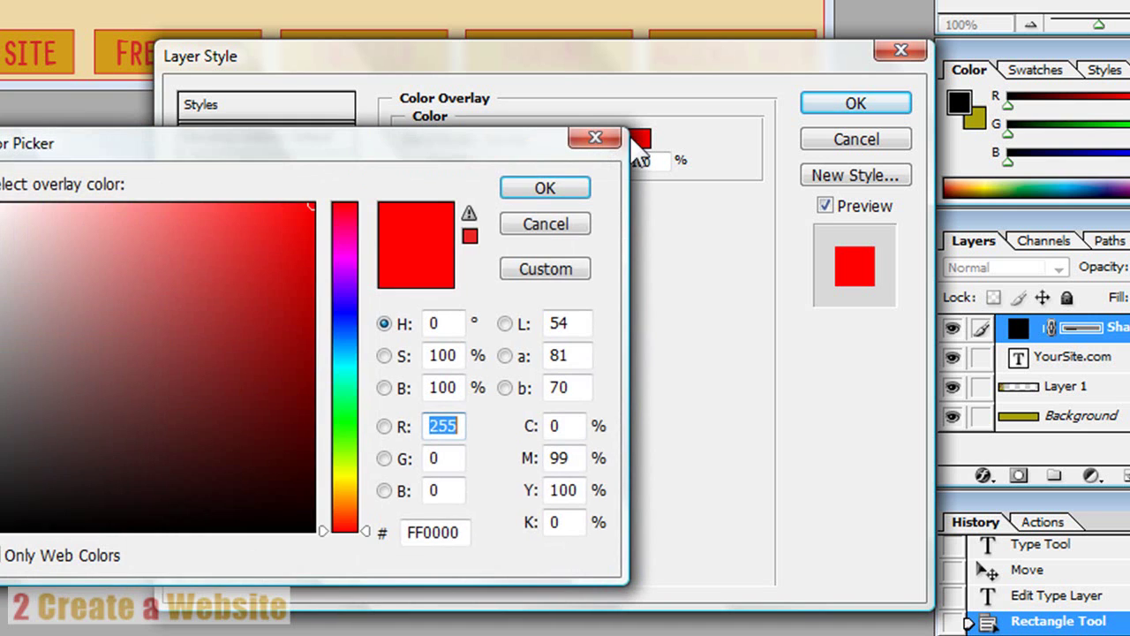
pyautogui.click(352, 475)
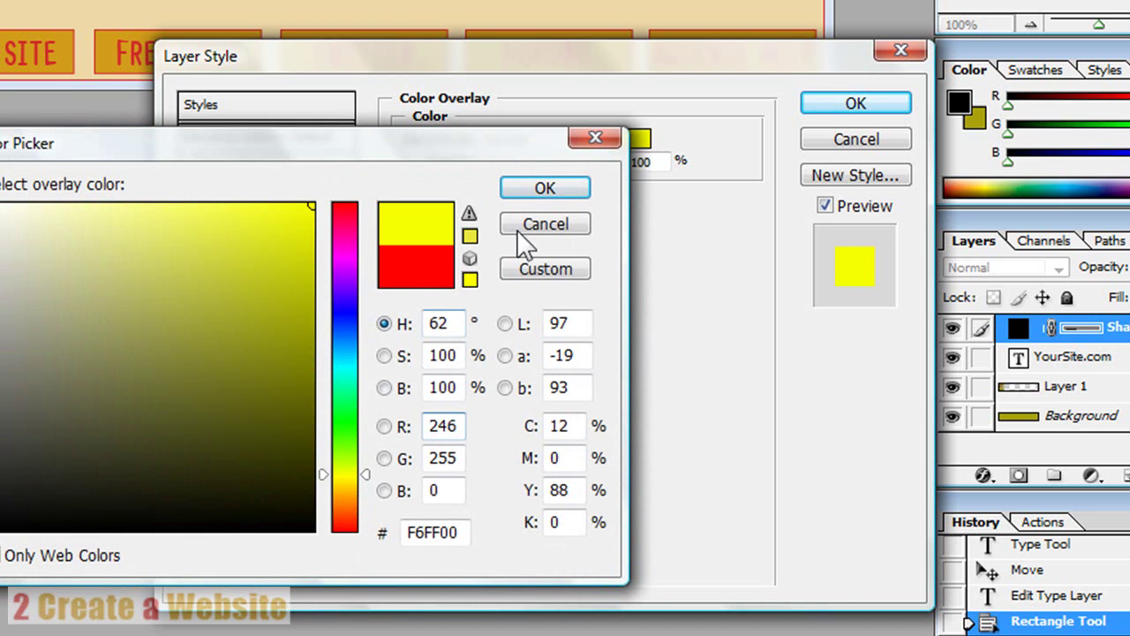
pyautogui.click(560, 189)
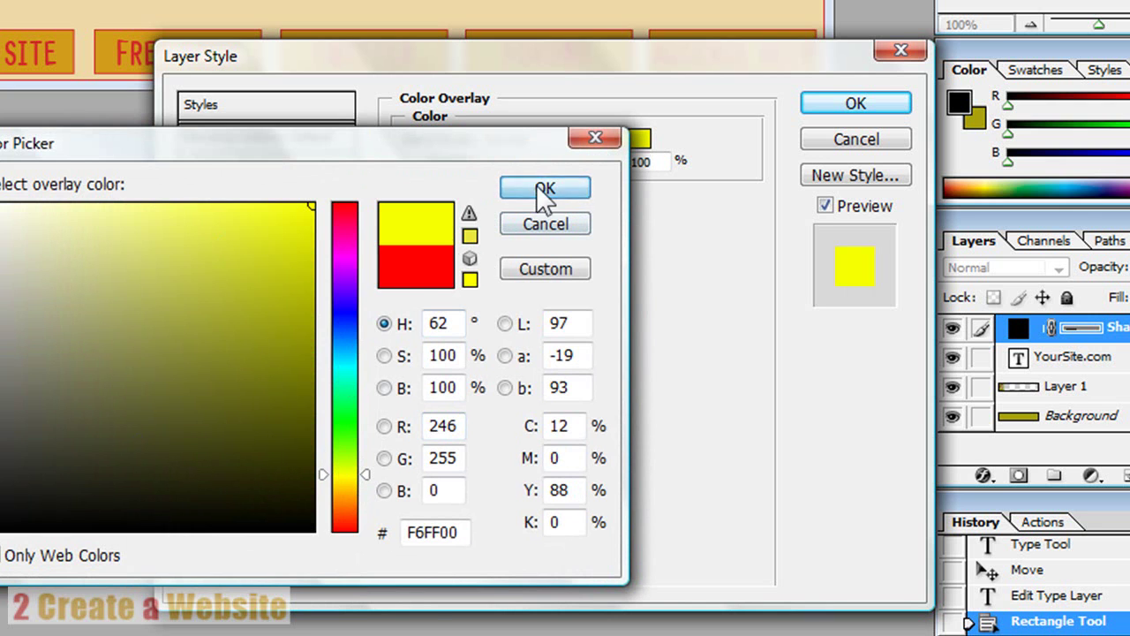
pyautogui.click(545, 190)
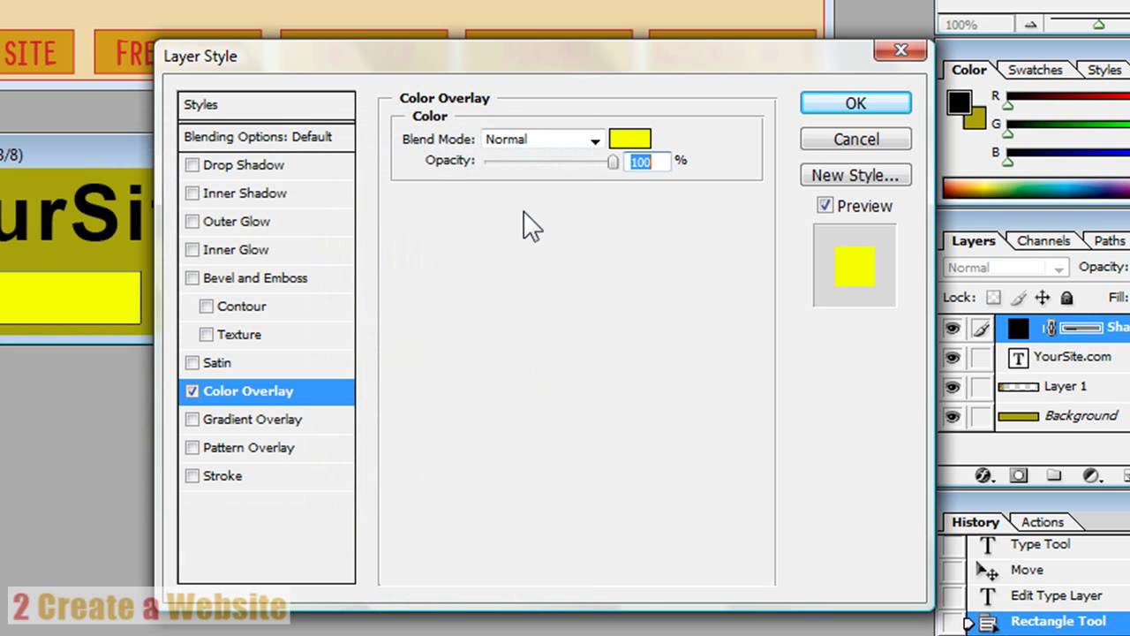
# Give the rectangle a black 1 px Inside stroke and apply the styles
pyautogui.click(203, 478)
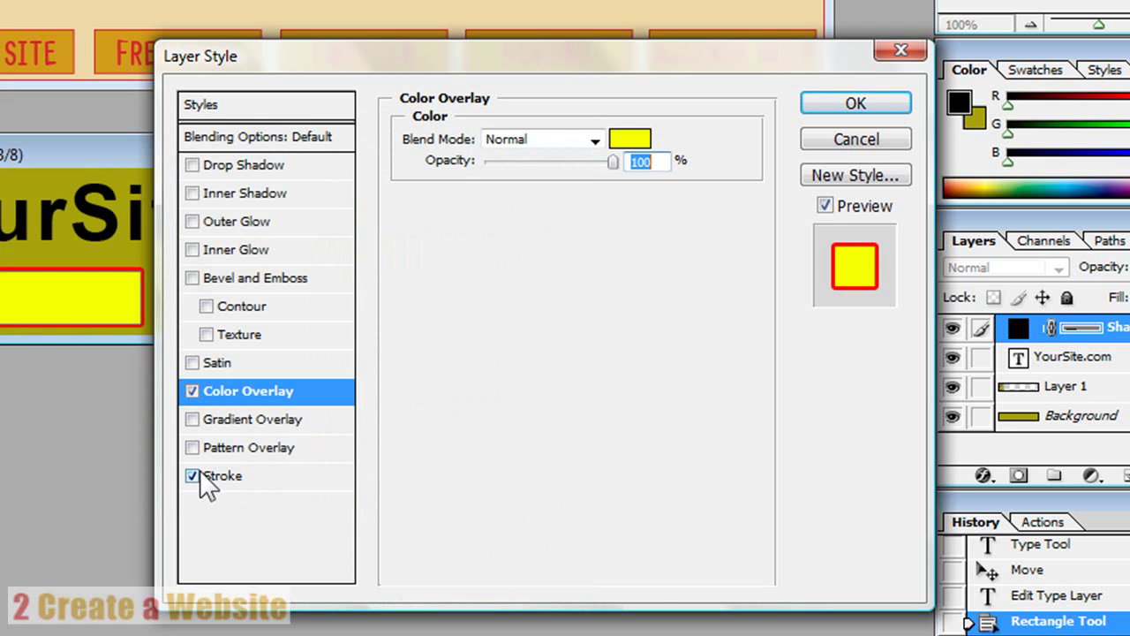
pyautogui.click(202, 485)
pyautogui.click(206, 490)
pyautogui.click(273, 473)
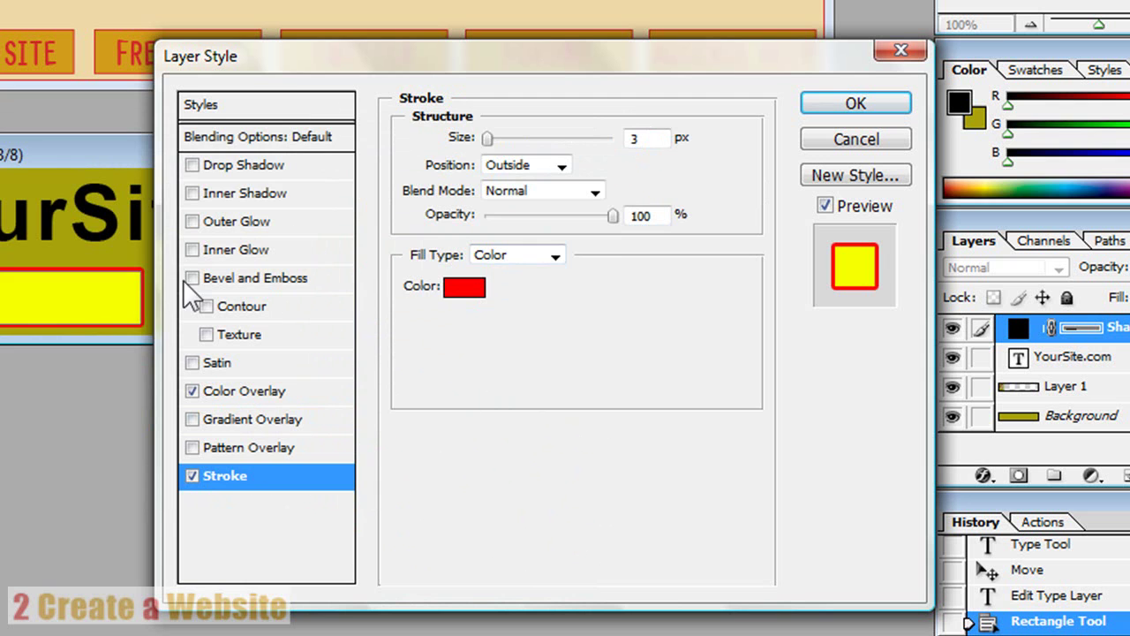
pyautogui.click(457, 294)
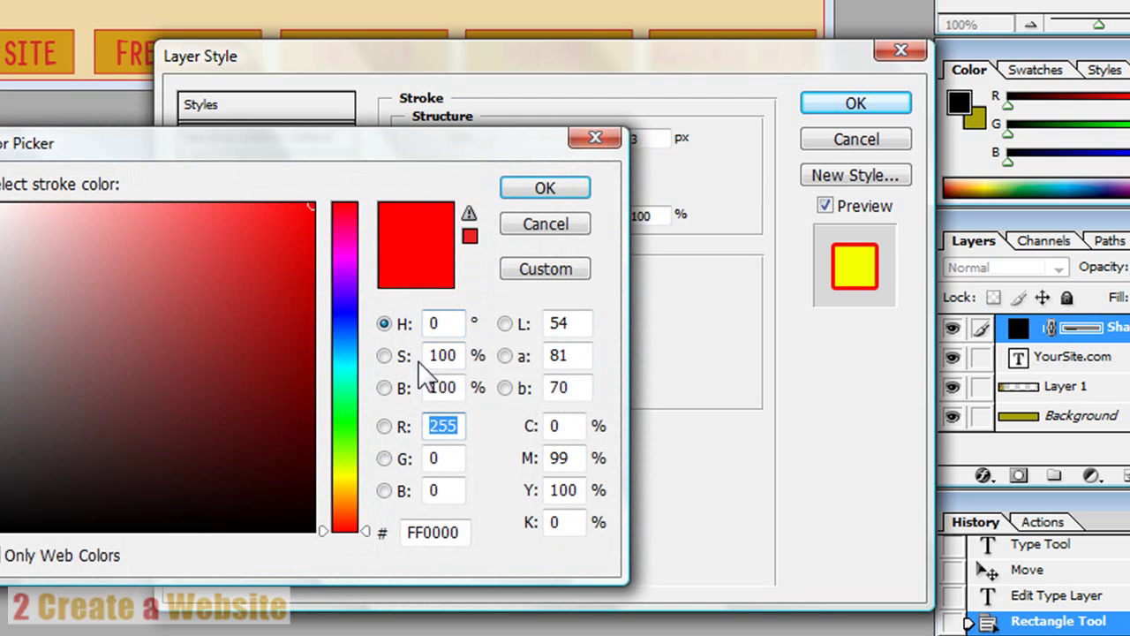
pyautogui.click(3, 528)
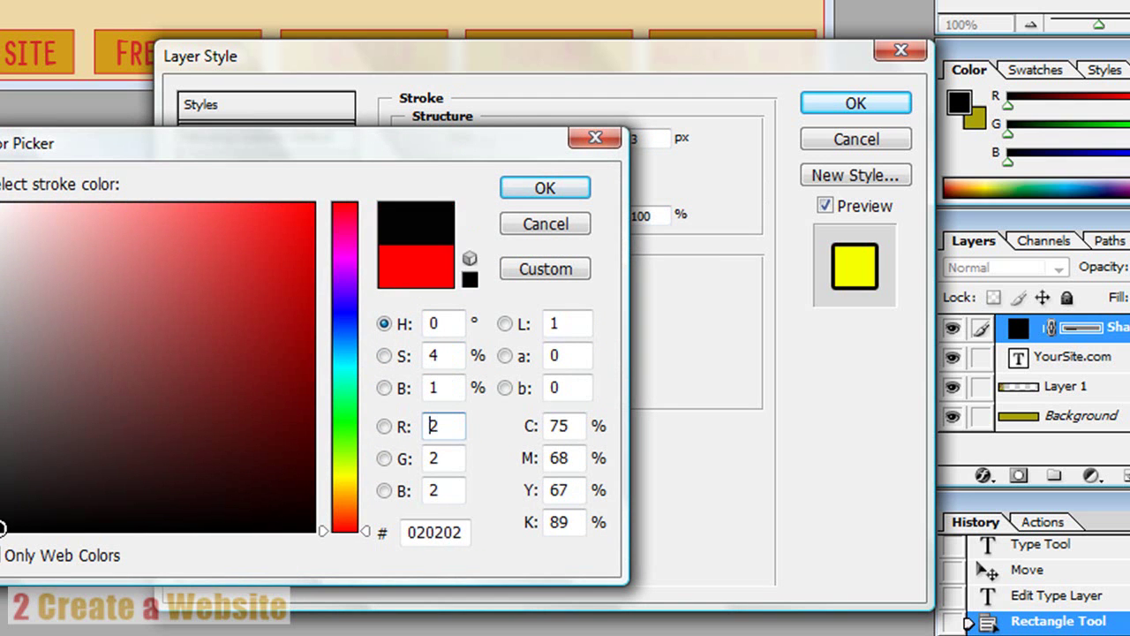
pyautogui.click(530, 188)
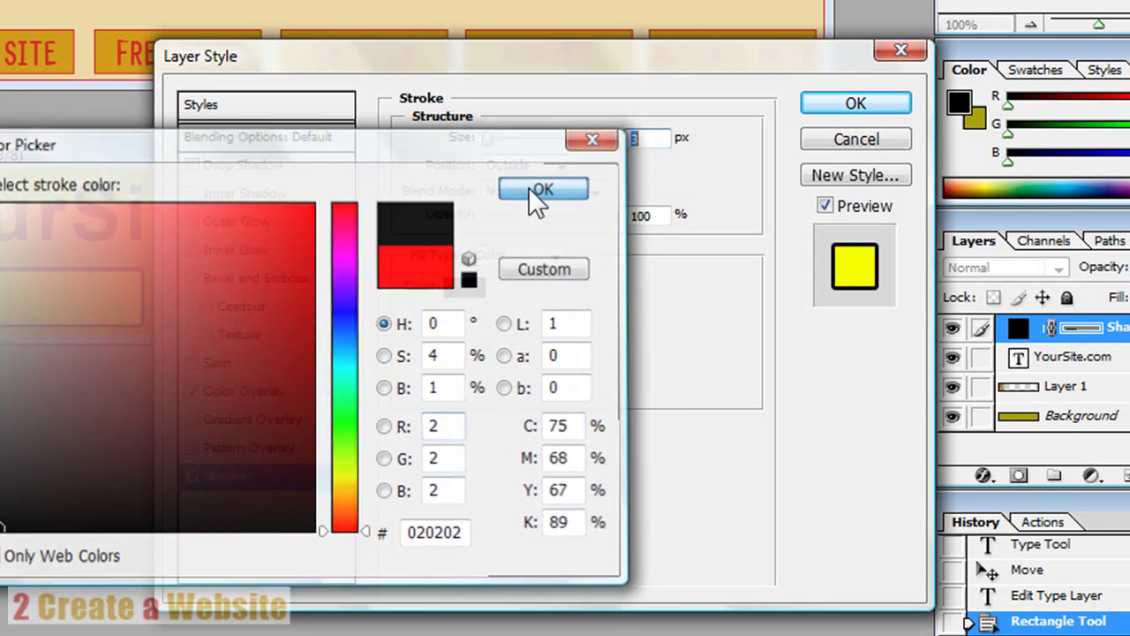
pyautogui.moveTo(489, 138); pyautogui.dragTo(485, 139)
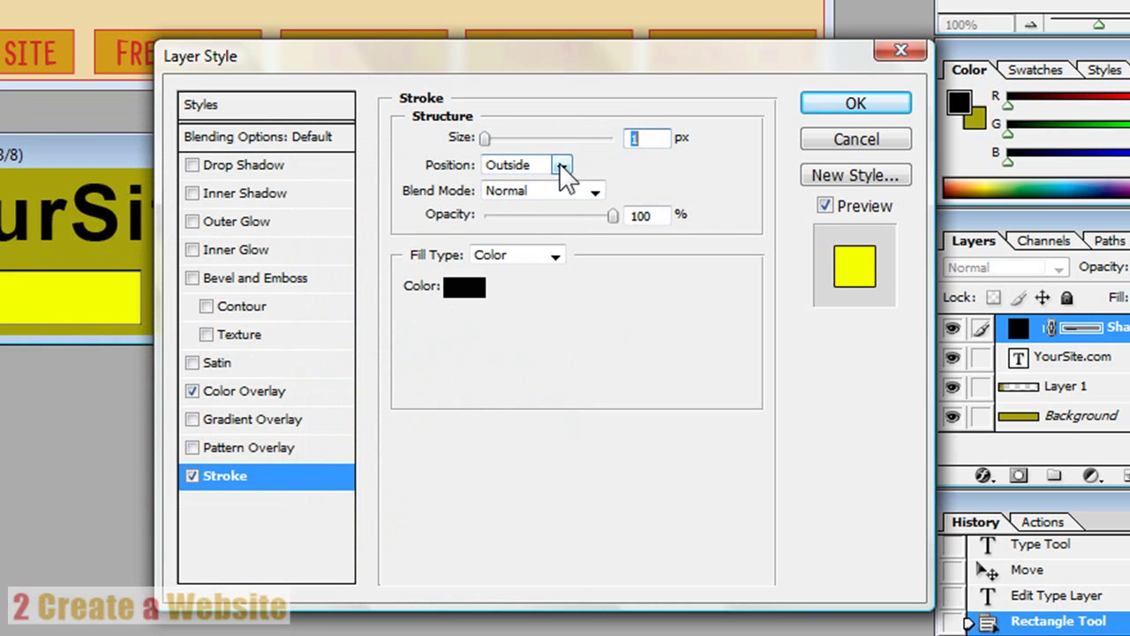
pyautogui.click(562, 166)
pyautogui.click(526, 198)
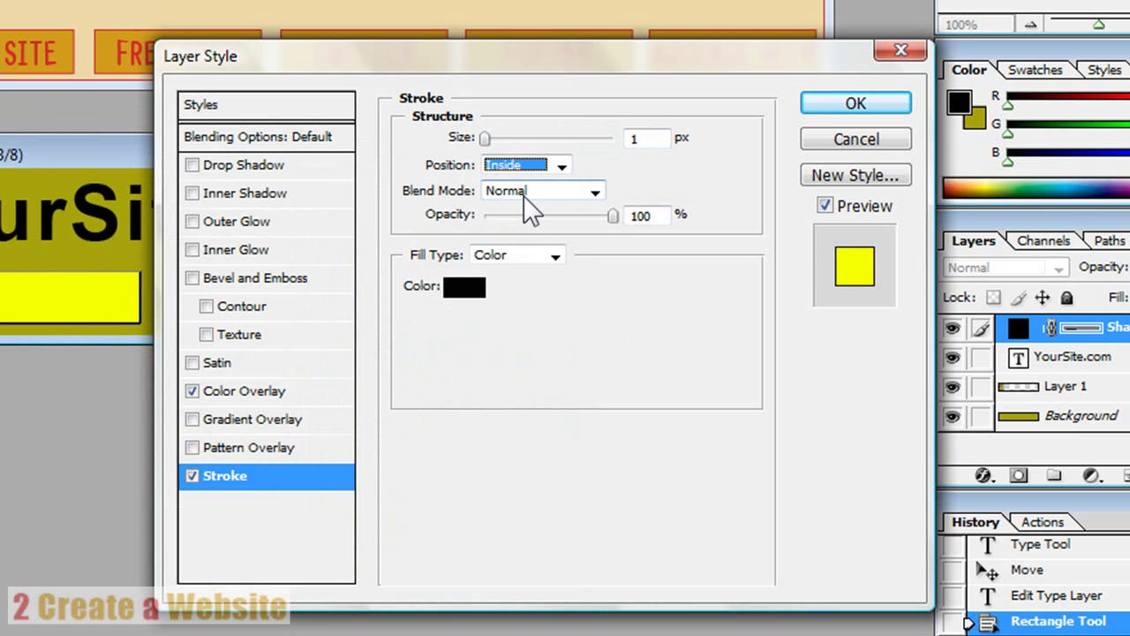
pyautogui.click(841, 107)
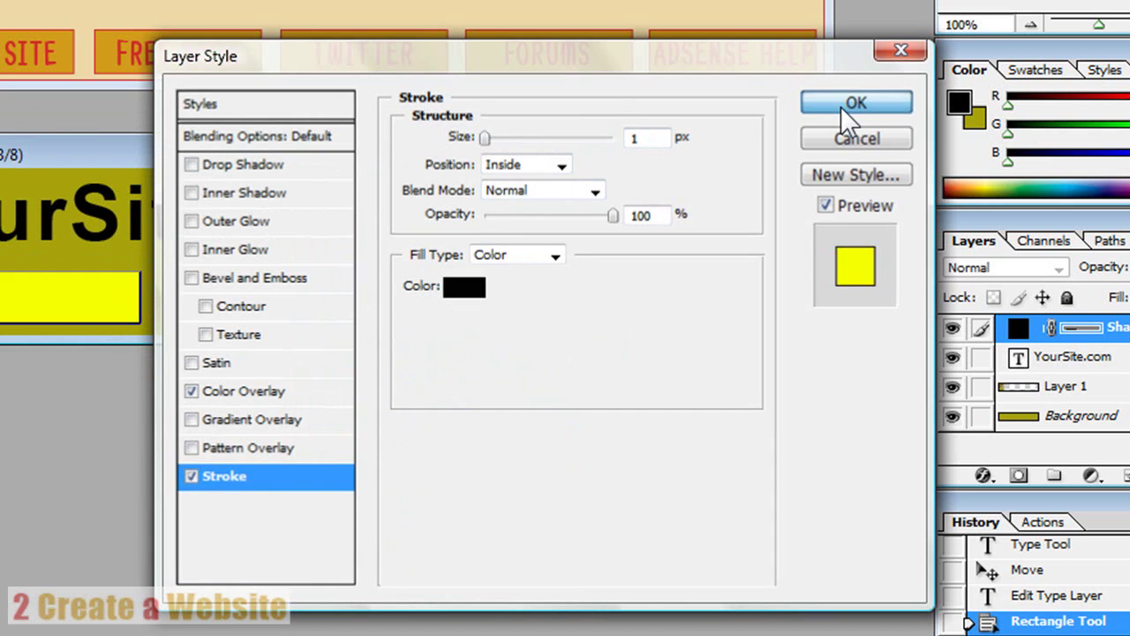
# Select the Background layer and draw a shape over the yellow bar
pyautogui.scroll(-2, 1107, 362)
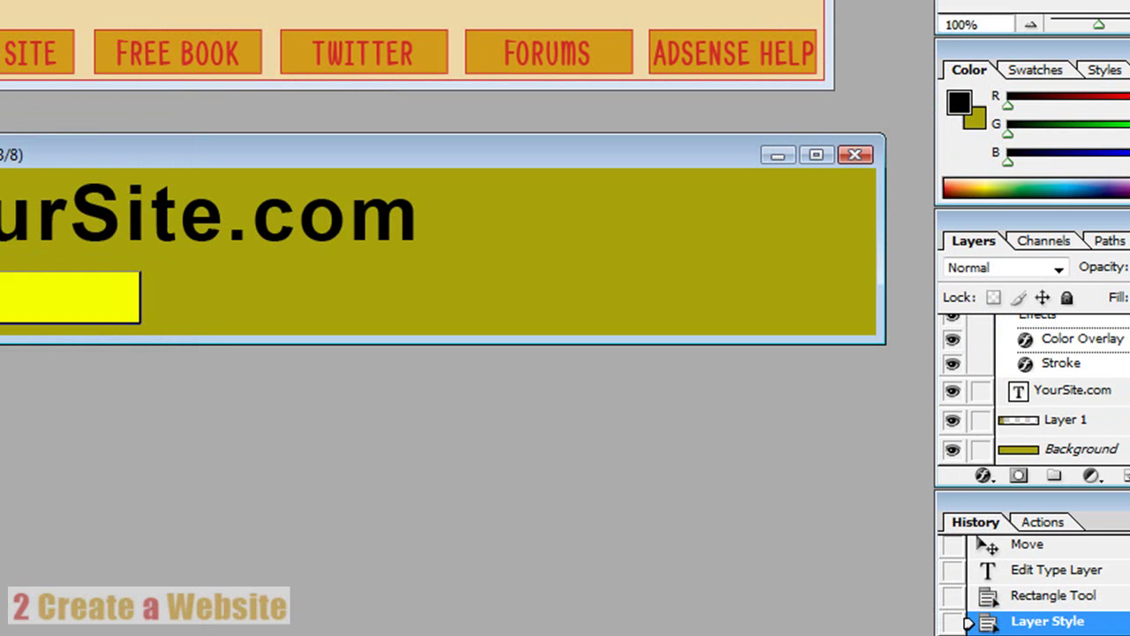
pyautogui.click(1111, 448)
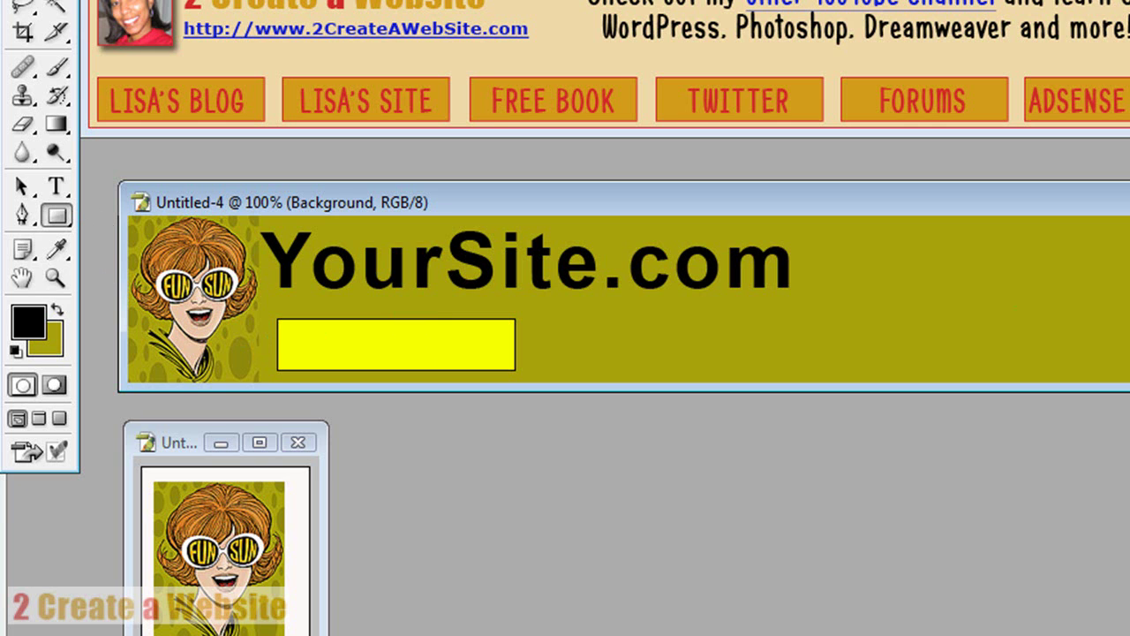
pyautogui.moveTo(277, 319); pyautogui.dragTo(515, 370)
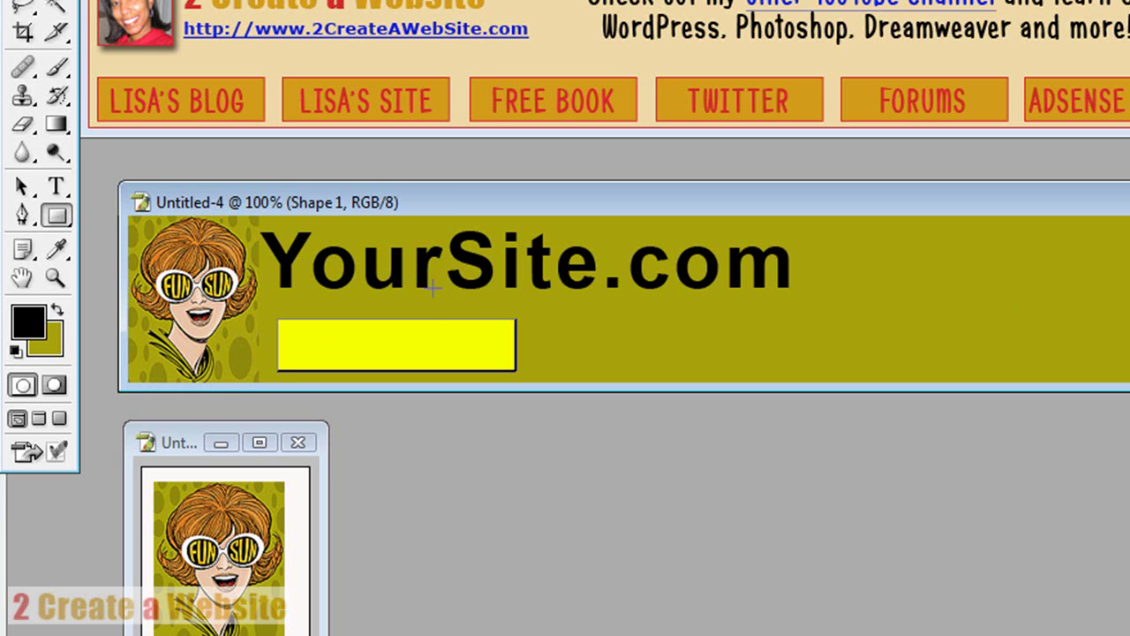
# Type 'Home' beside the yellow box and set it to 24 pt
pyautogui.click(54, 183)
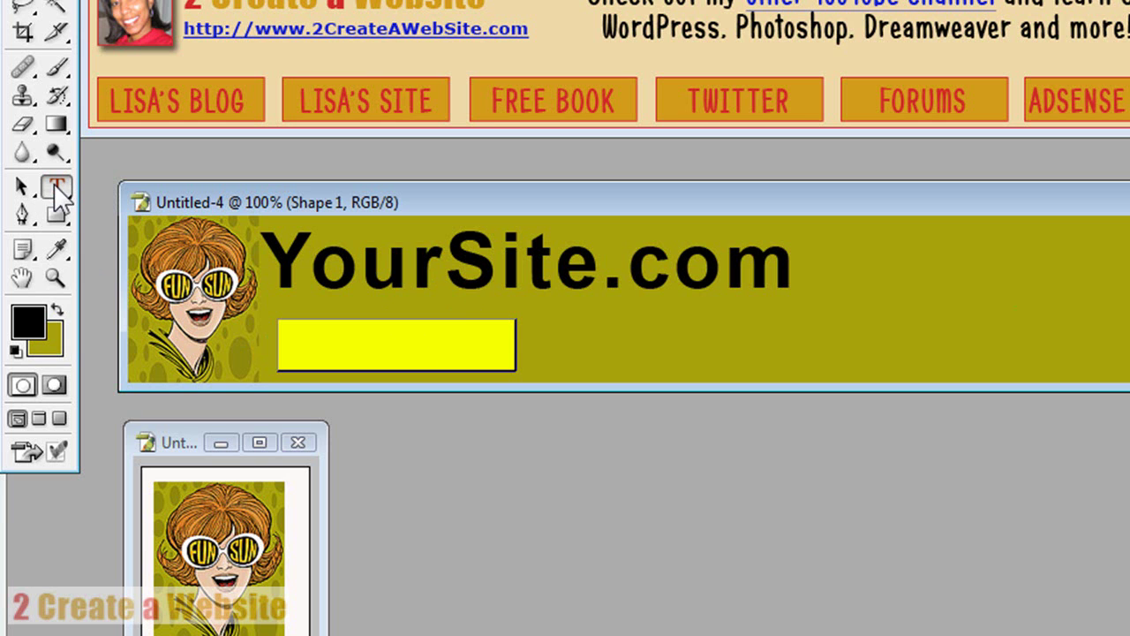
pyautogui.click(636, 329)
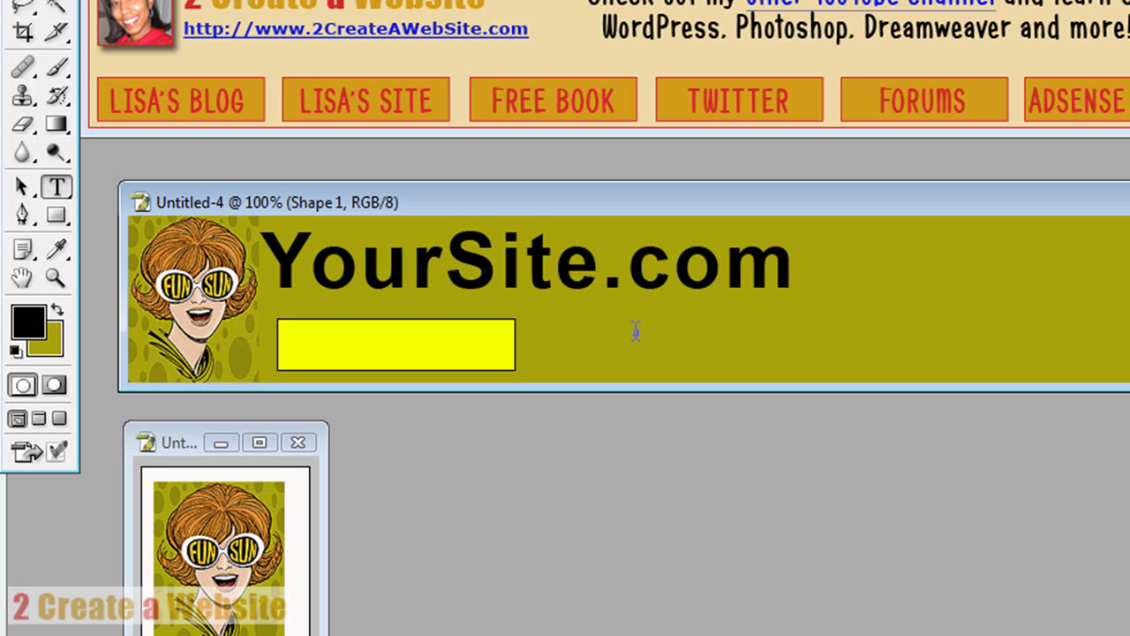
pyautogui.write('Home')
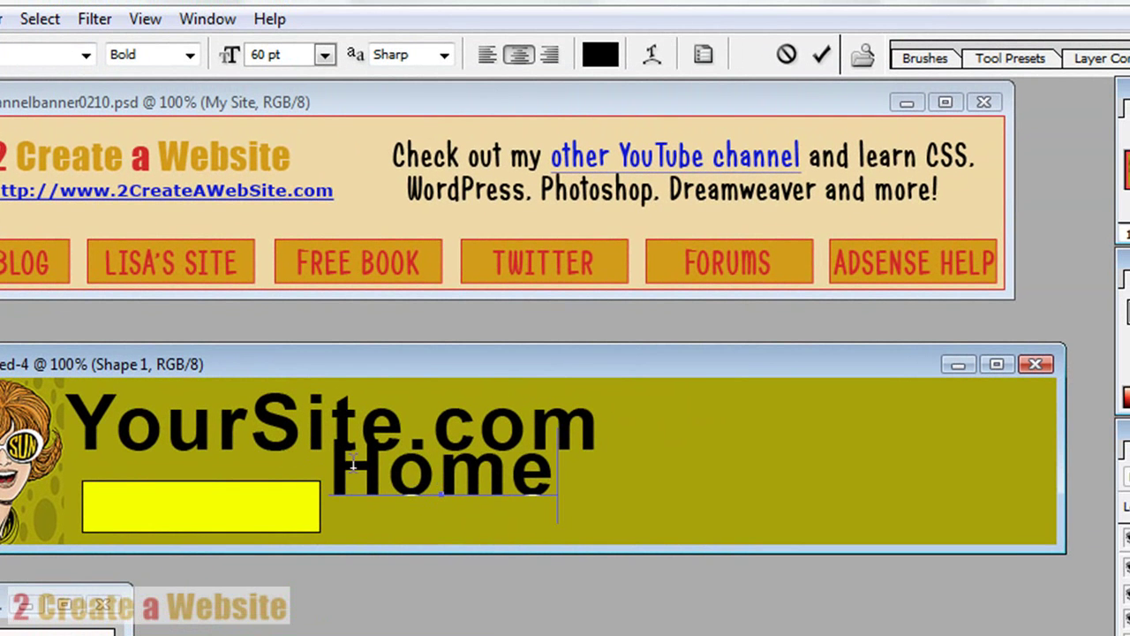
pyautogui.moveTo(334, 470); pyautogui.dragTo(601, 481)
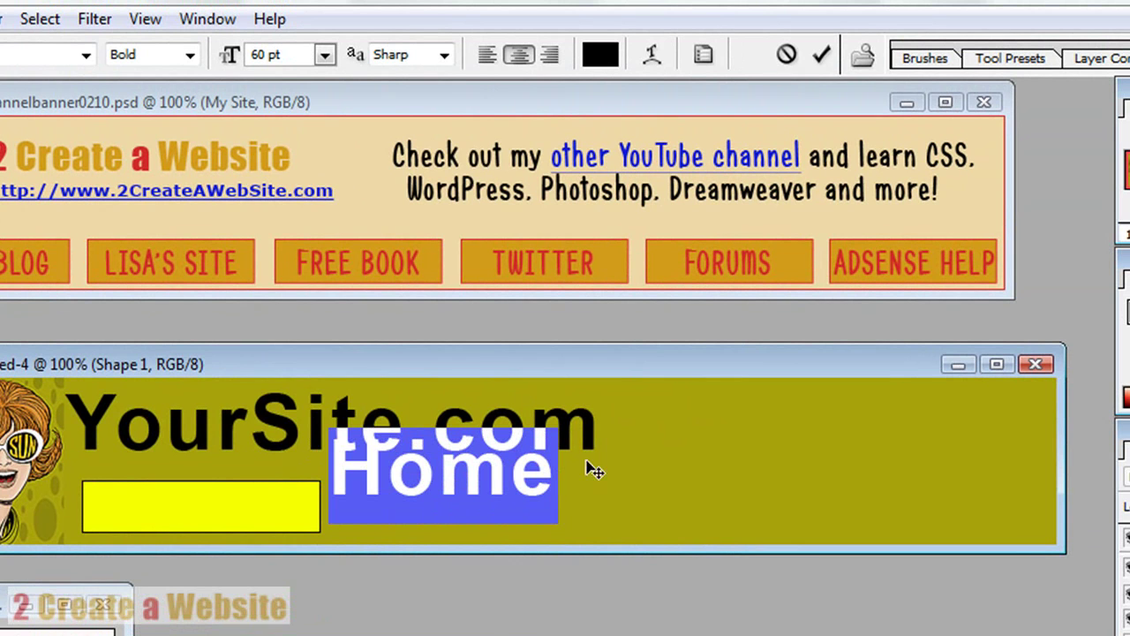
pyautogui.click(325, 57)
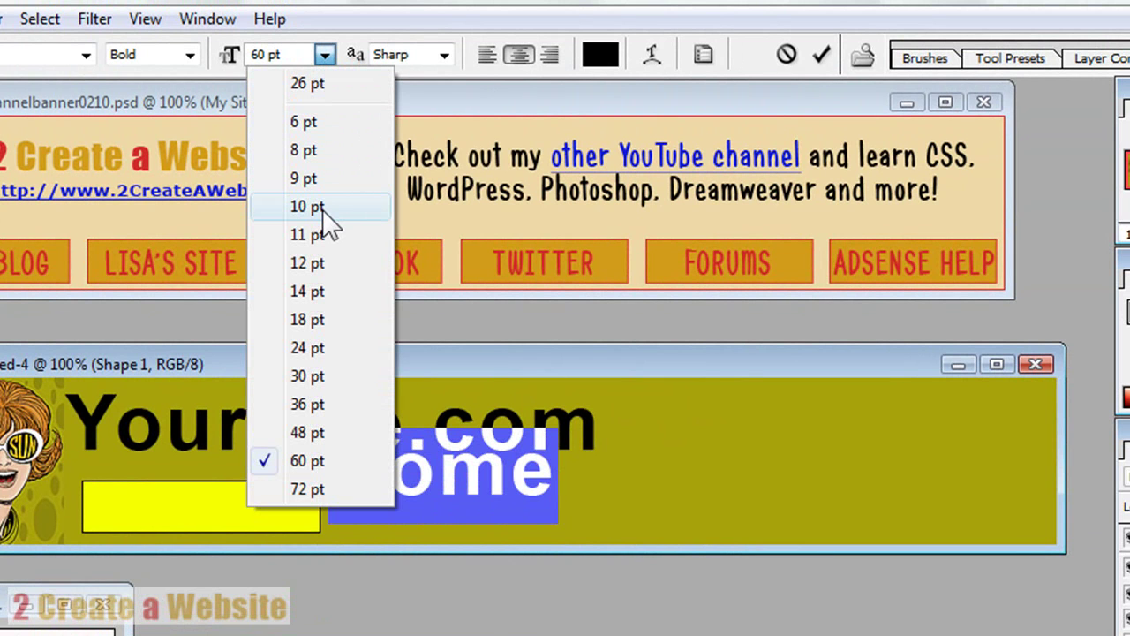
pyautogui.click(320, 263)
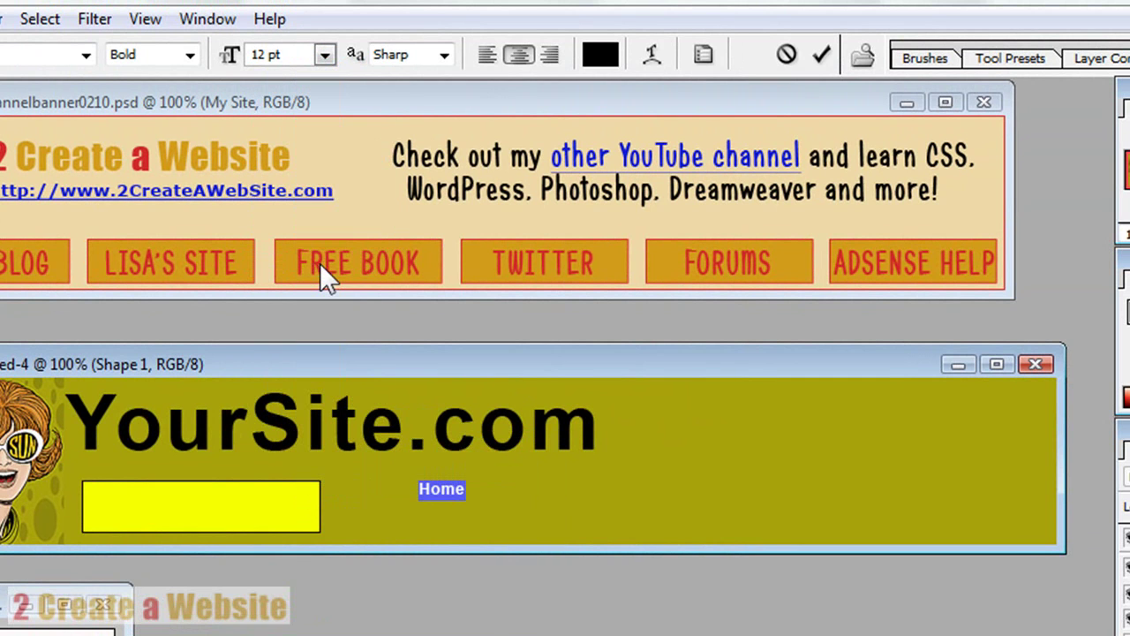
pyautogui.moveTo(264, 56); pyautogui.dragTo(254, 56)
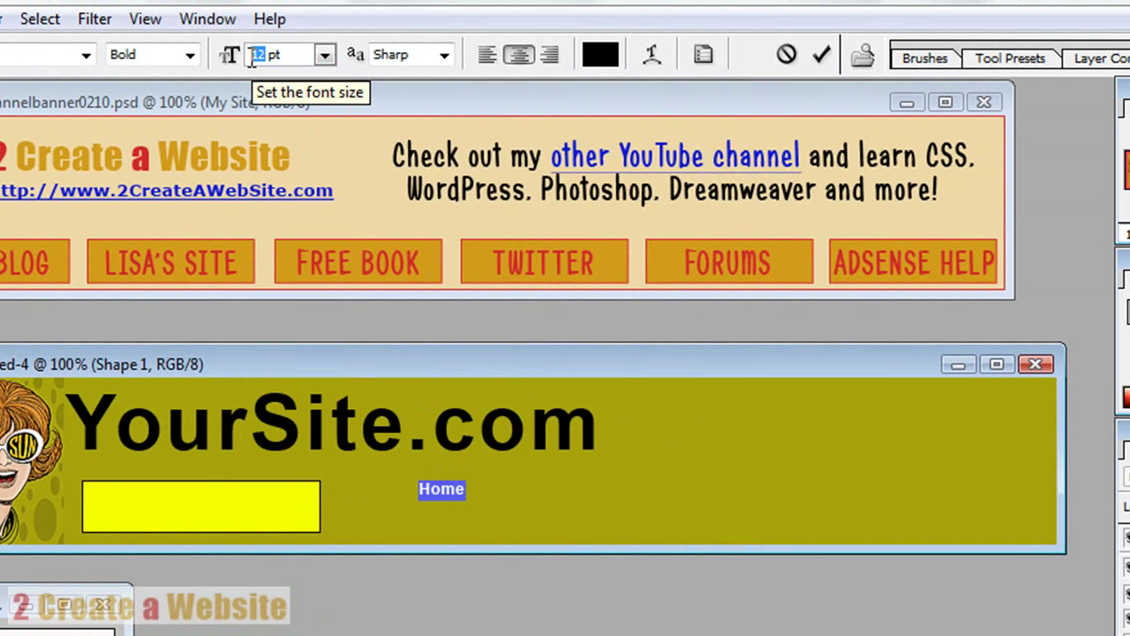
pyautogui.write('18')
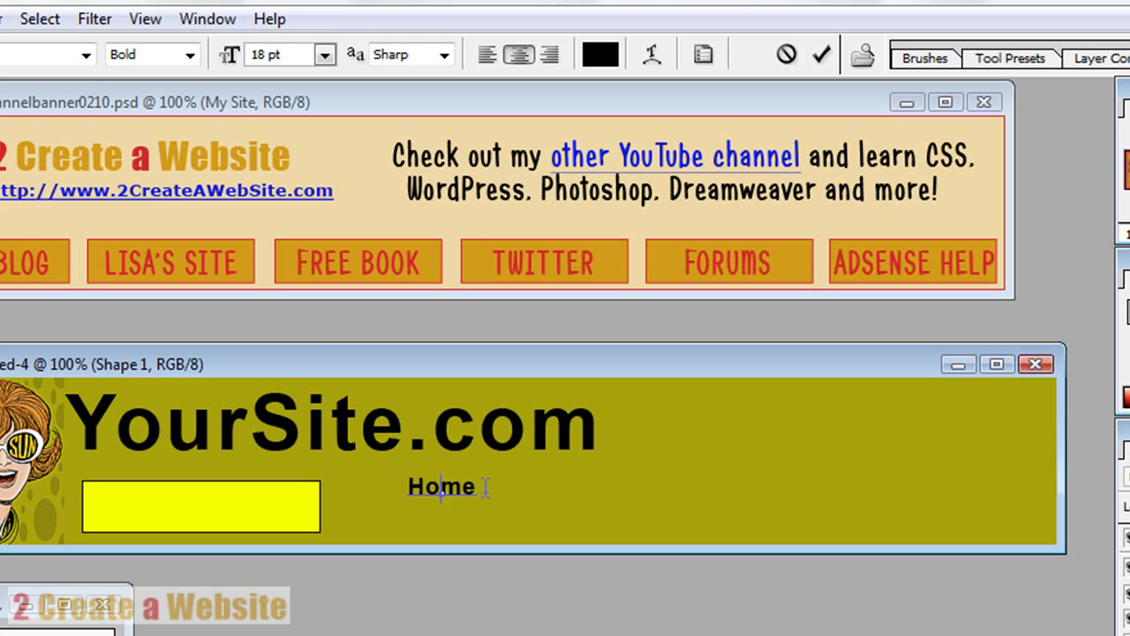
pyautogui.moveTo(483, 488); pyautogui.dragTo(403, 488)
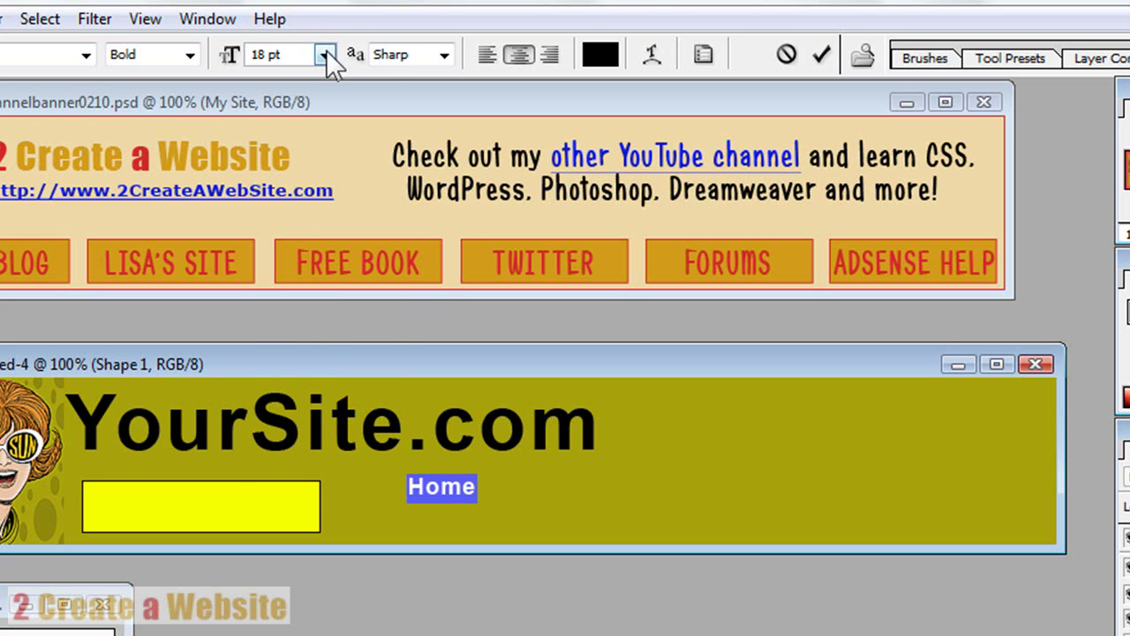
pyautogui.click(324, 55)
pyautogui.click(309, 350)
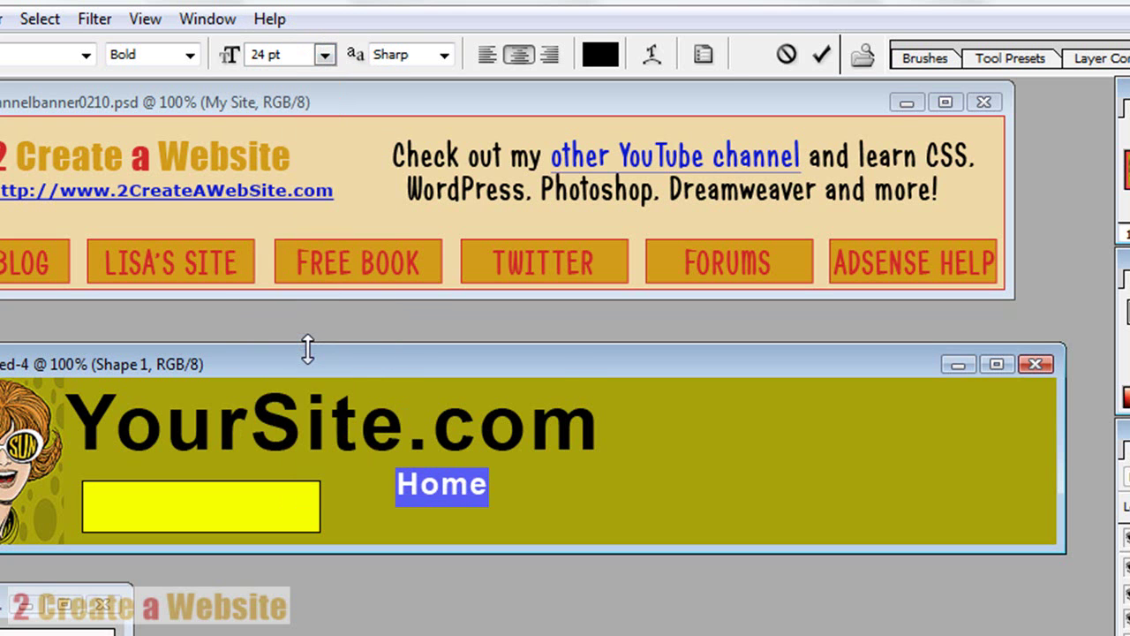
pyautogui.click(822, 55)
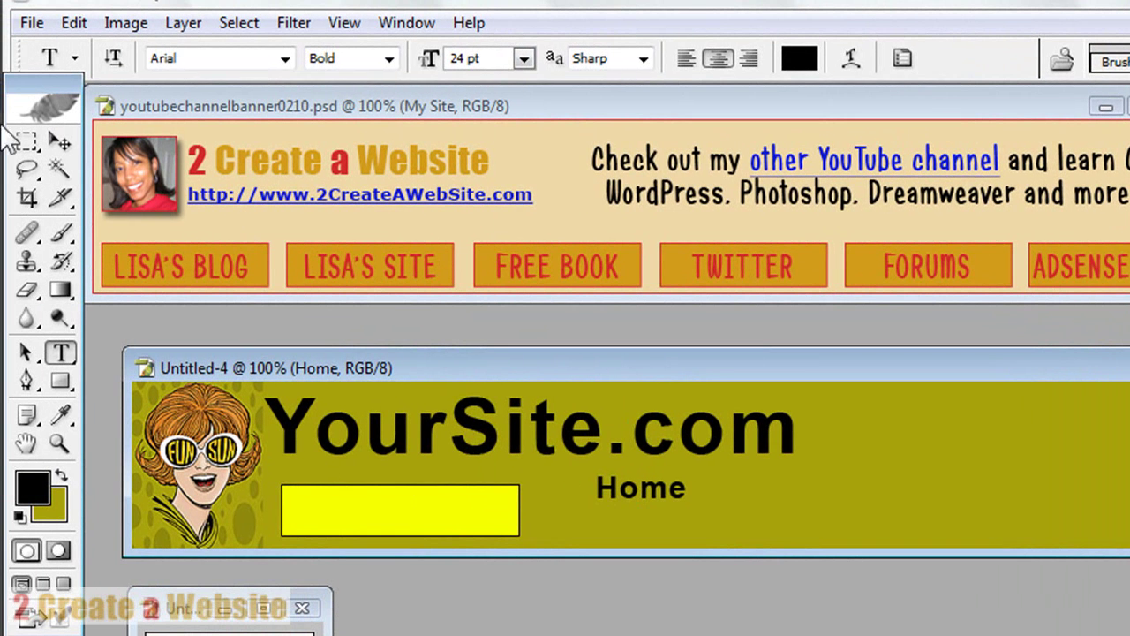
# Move the Home text into the centre of the yellow rectangle
pyautogui.click(61, 142)
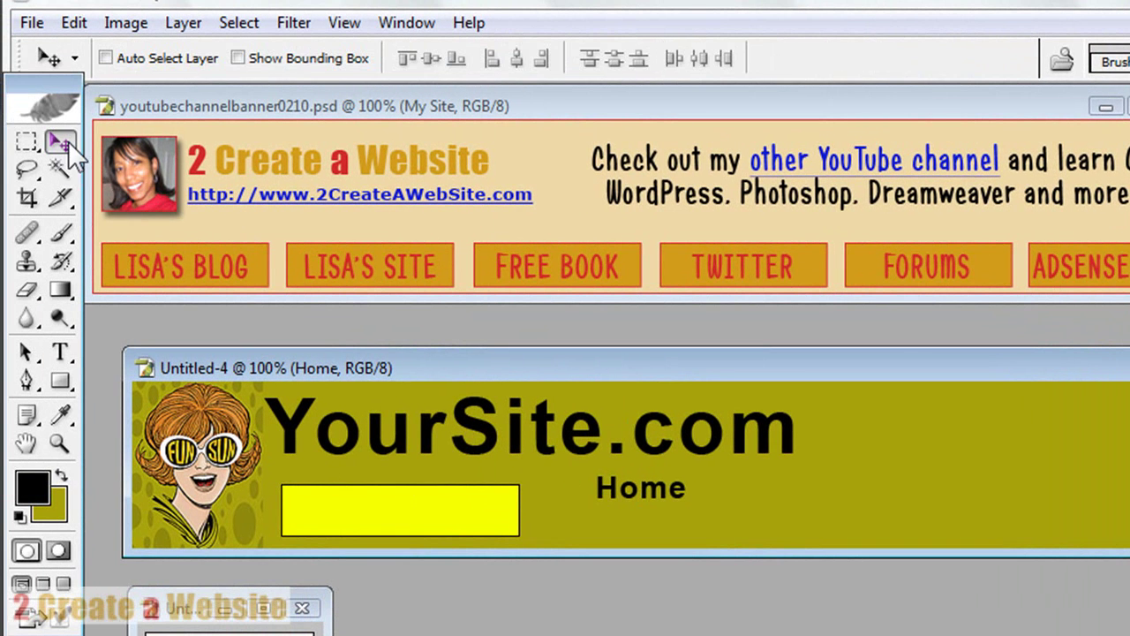
pyautogui.moveTo(647, 495); pyautogui.dragTo(414, 515)
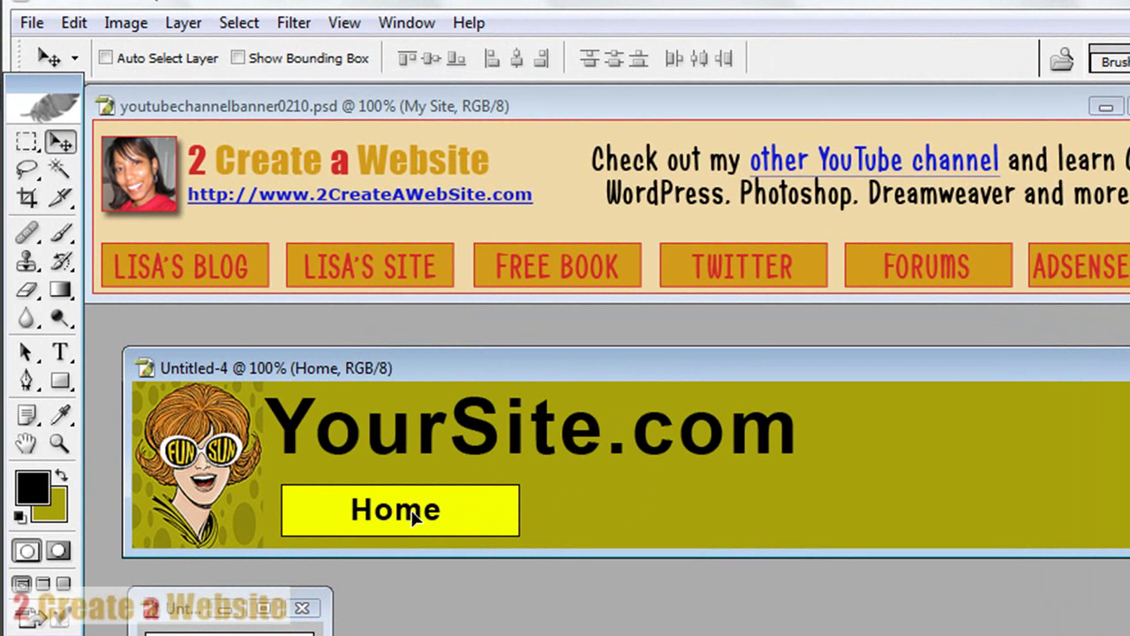
# Duplicate the yellow Shape 1 layer as Shape 1 copy
pyautogui.keyDown('ctrl'); pyautogui.click(499, 518); pyautogui.keyUp('ctrl')
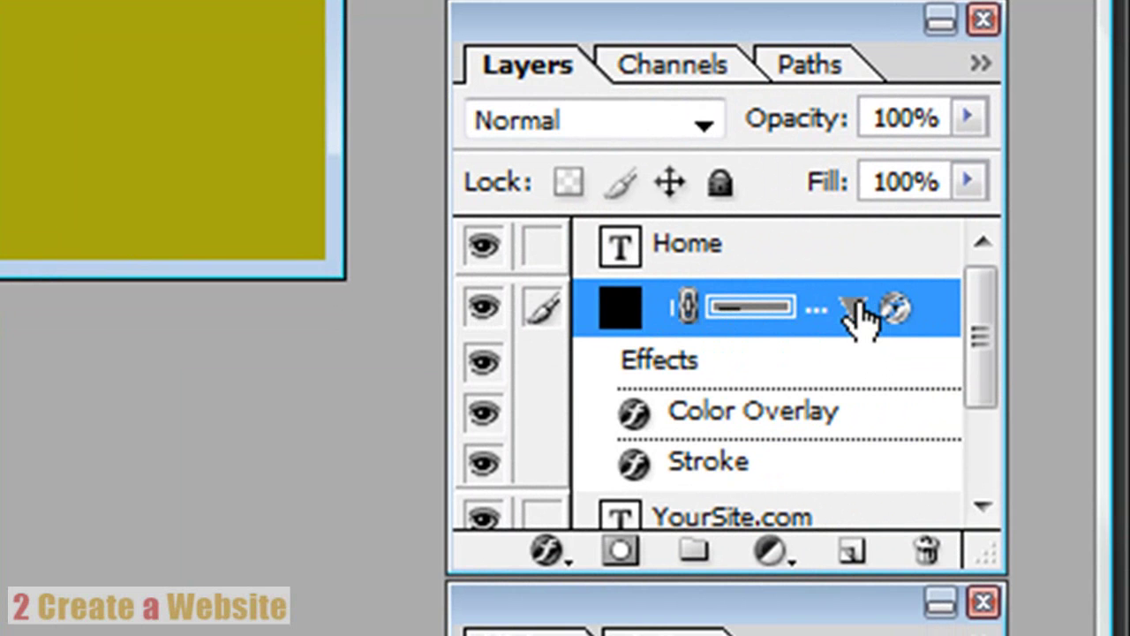
pyautogui.click(857, 310)
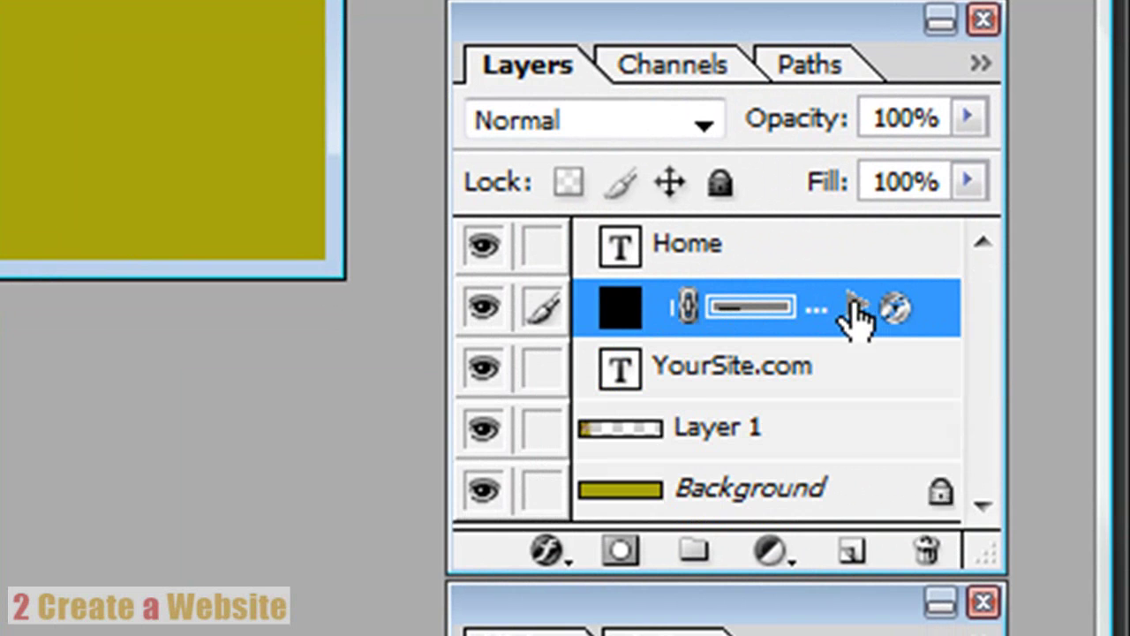
pyautogui.rightClick(862, 309)
pyautogui.click(941, 491)
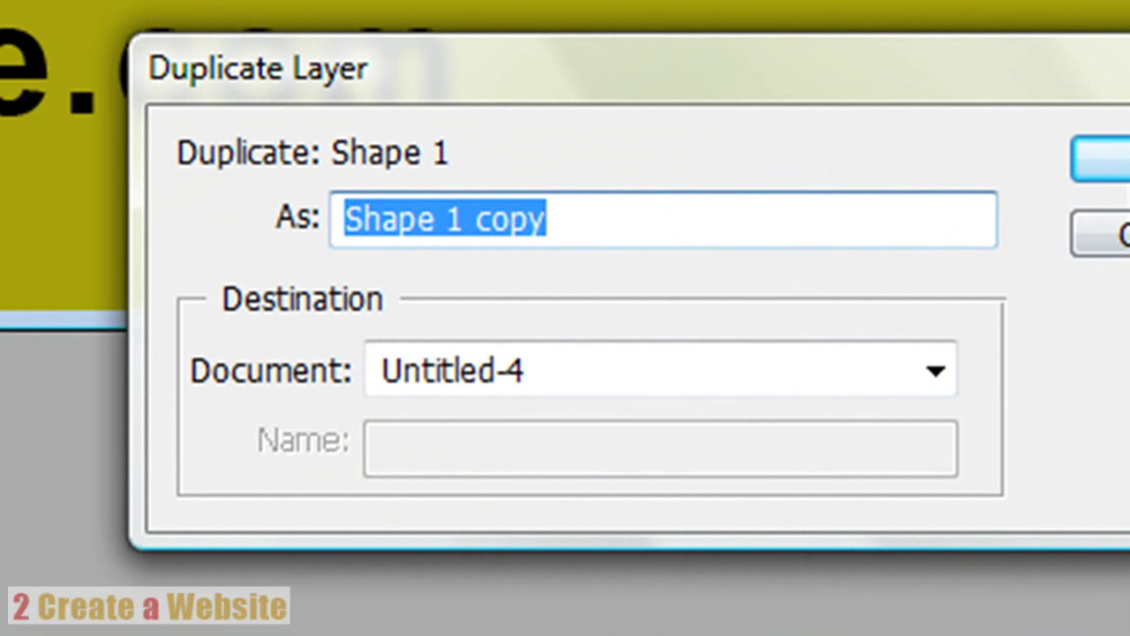
pyautogui.click(1099, 159)
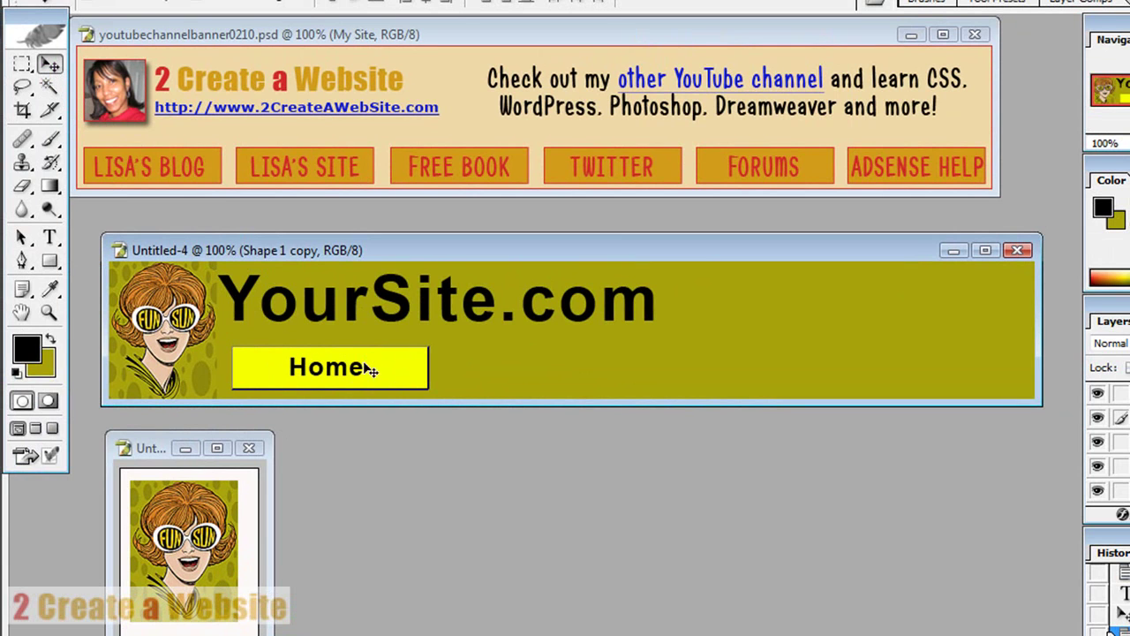
# Position the button copy directly right of the Home button
pyautogui.moveTo(386, 374); pyautogui.dragTo(595, 371)
pyautogui.press('Left')
pyautogui.press('Left')
pyautogui.press('Left')
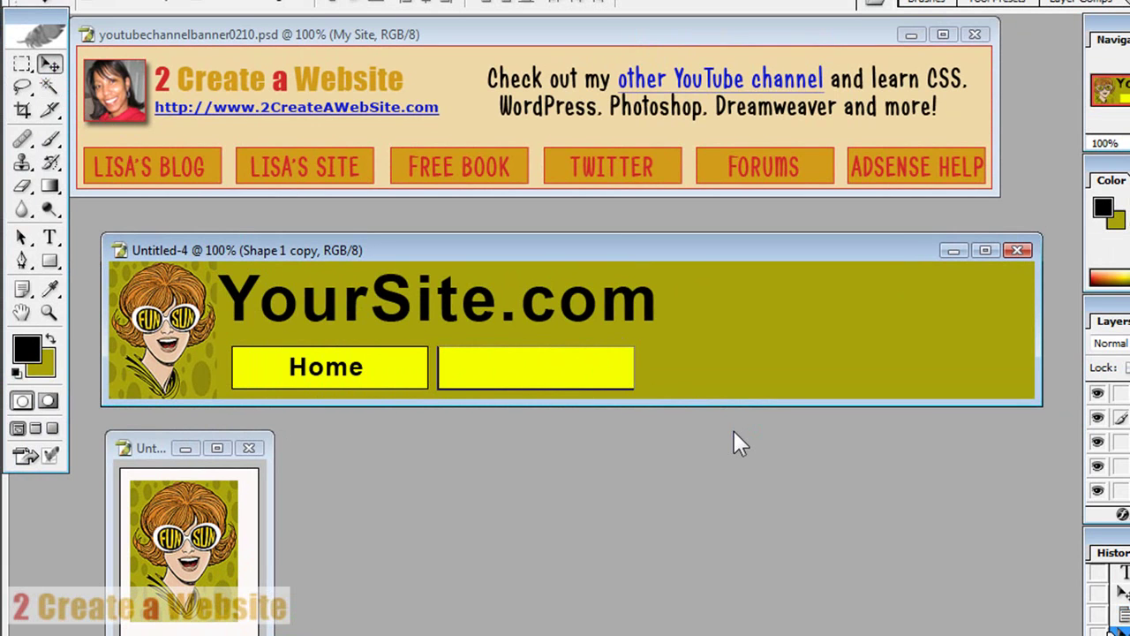
pyautogui.press('Right')
pyautogui.press('Right')
pyautogui.press('Right')
pyautogui.press('Right')
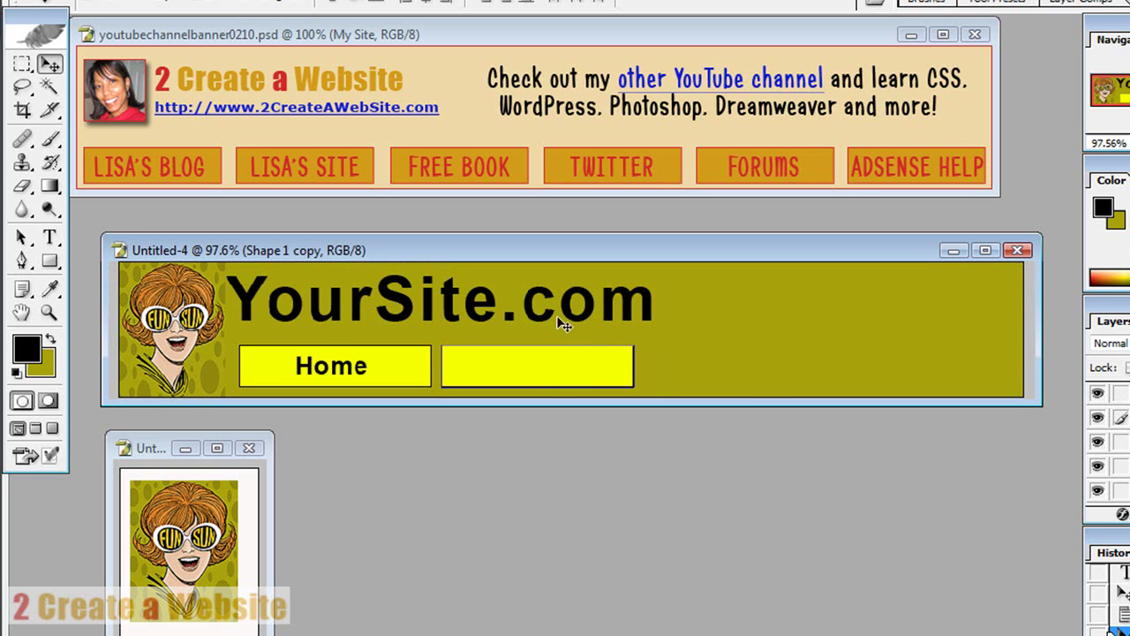
pyautogui.scroll(-1, 556, 316)
pyautogui.scroll(2, 552, 305)
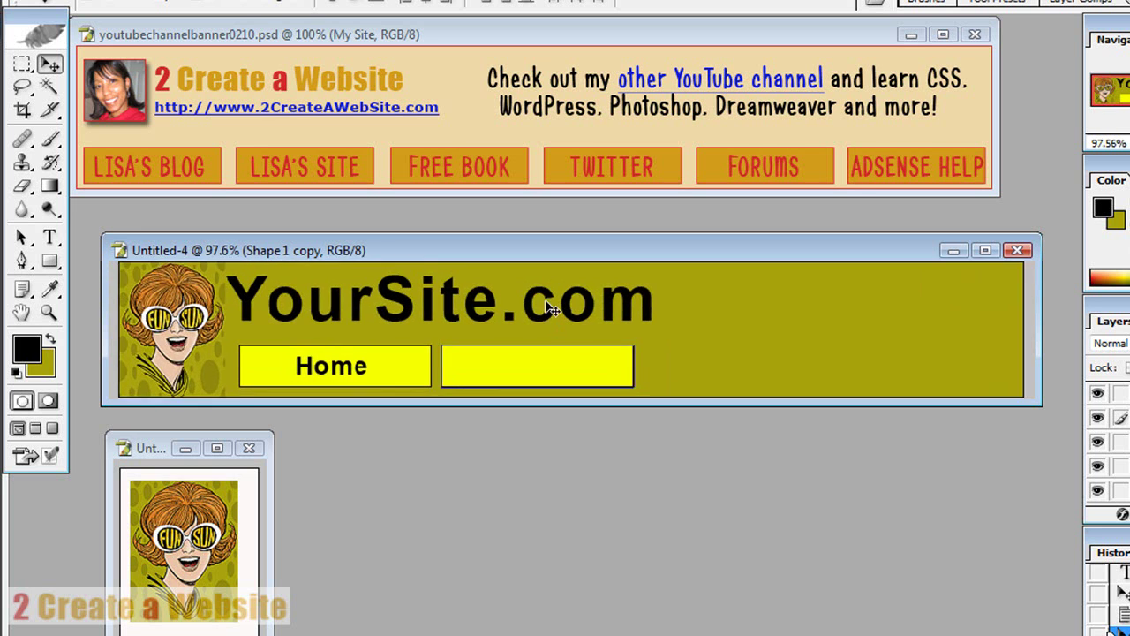
pyautogui.click(36, 0)
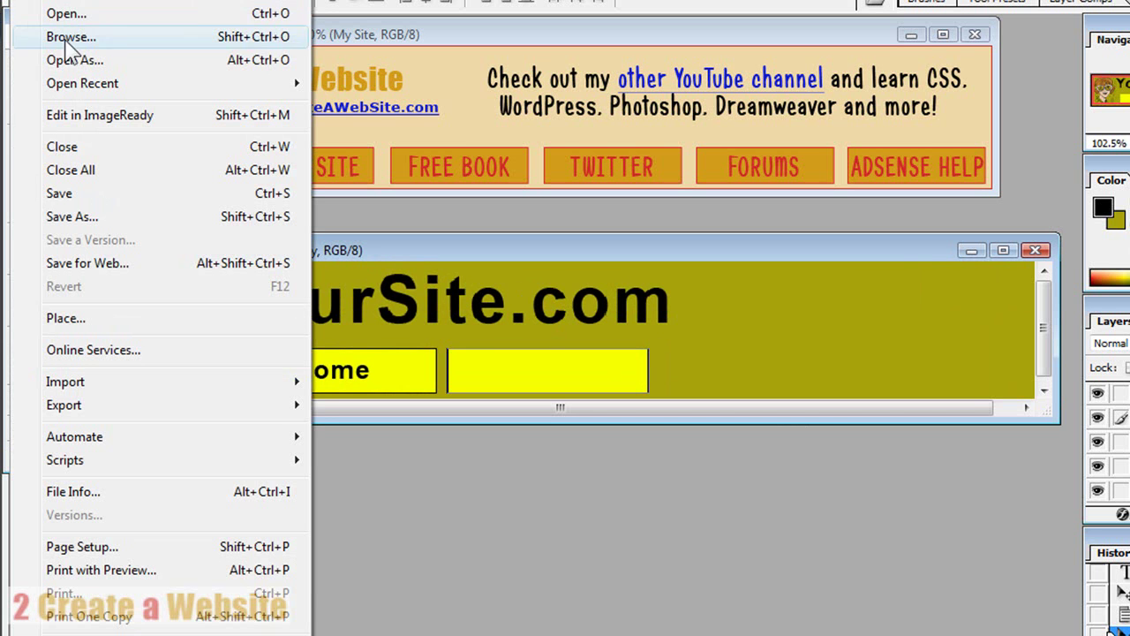
# Save the banner in PNG format as 'channelbanner' with default PNG options
pyautogui.click(108, 220)
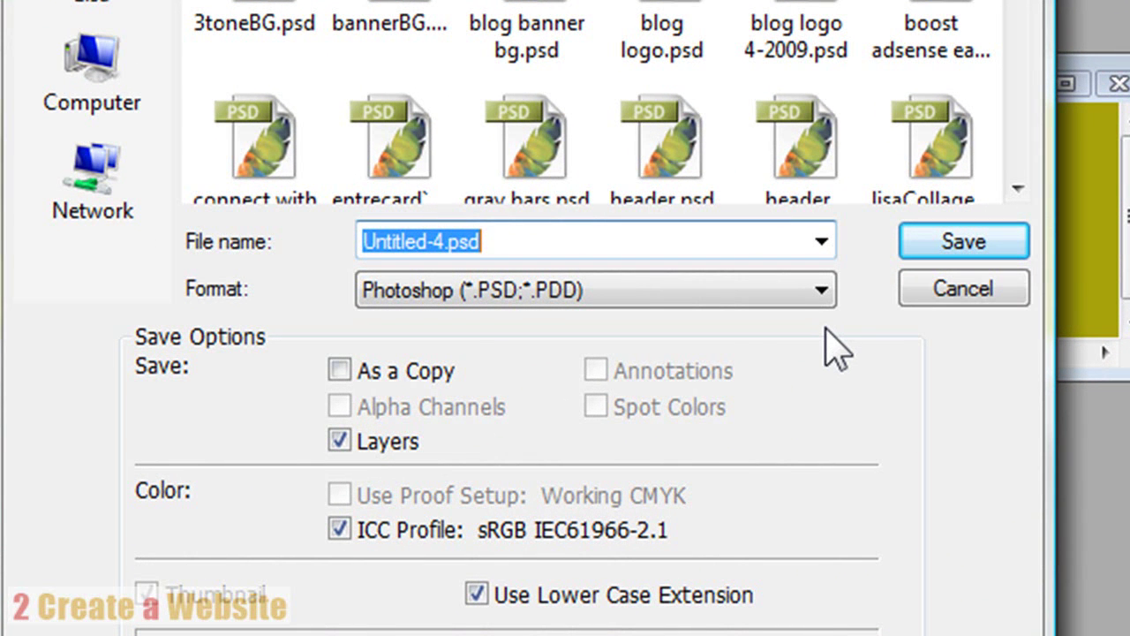
pyautogui.click(821, 290)
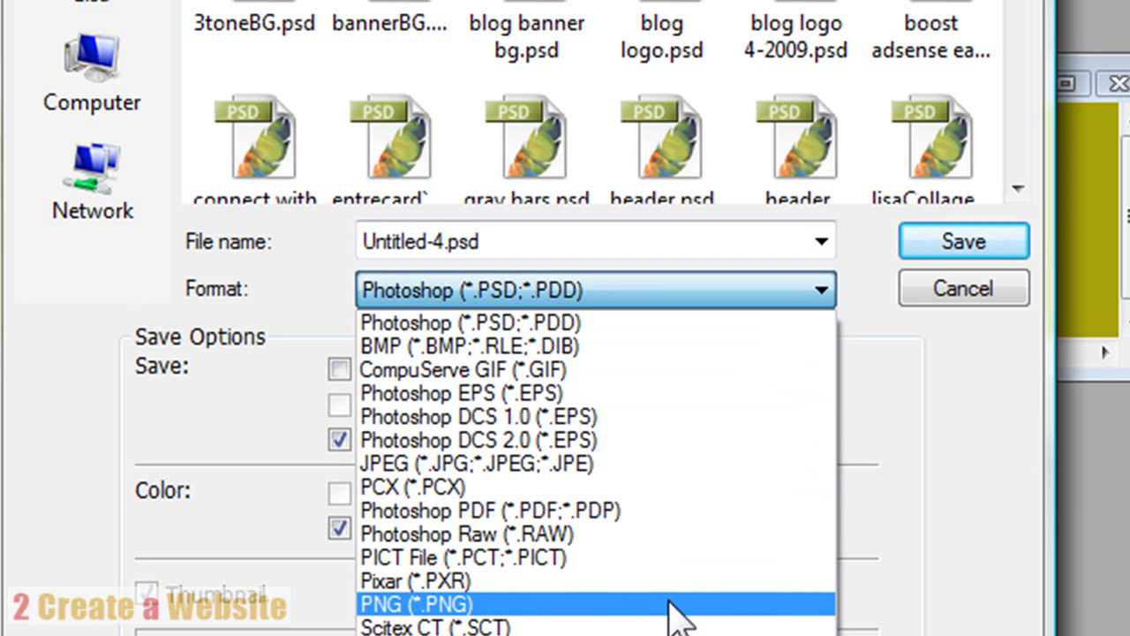
pyautogui.click(445, 606)
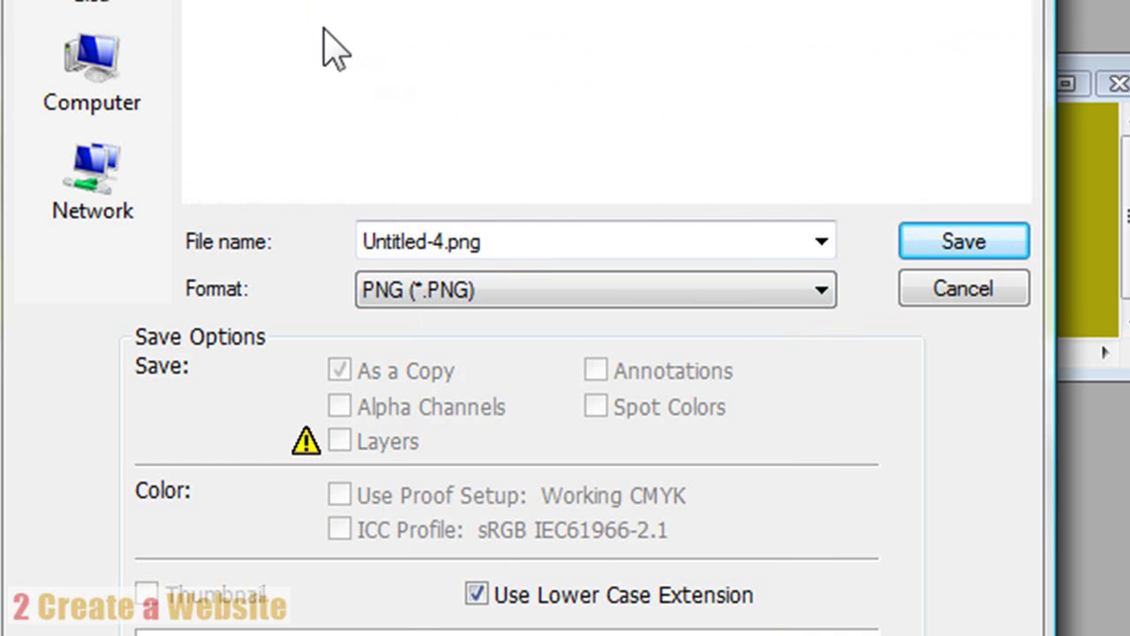
pyautogui.doubleClick(492, 240)
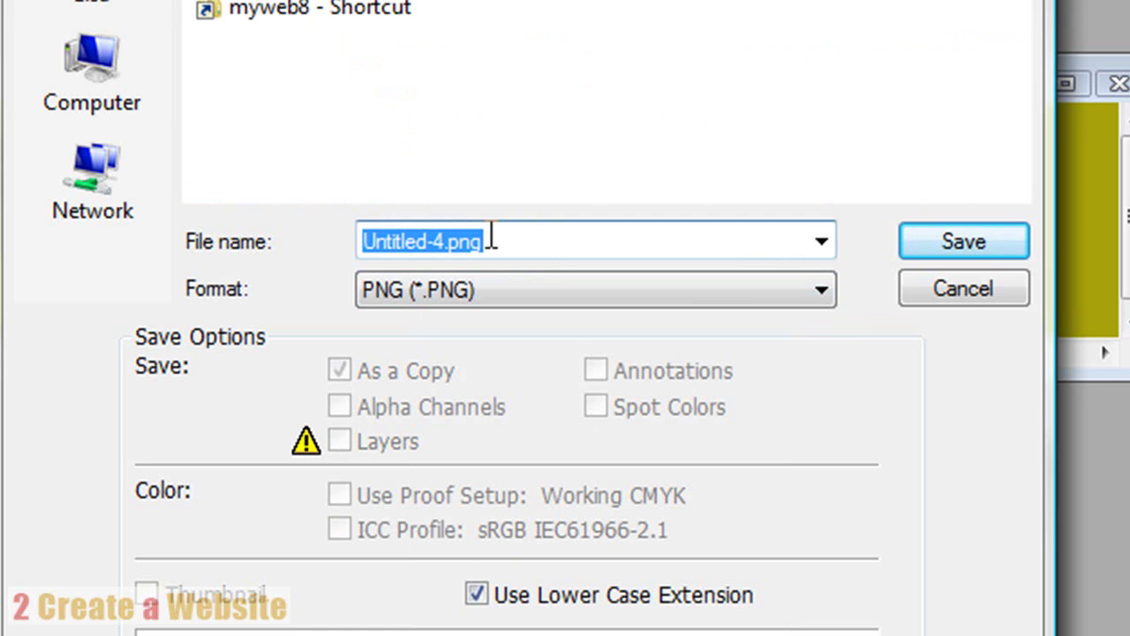
pyautogui.write('channelp')
pyautogui.press('BackSpace')
pyautogui.write('ba')
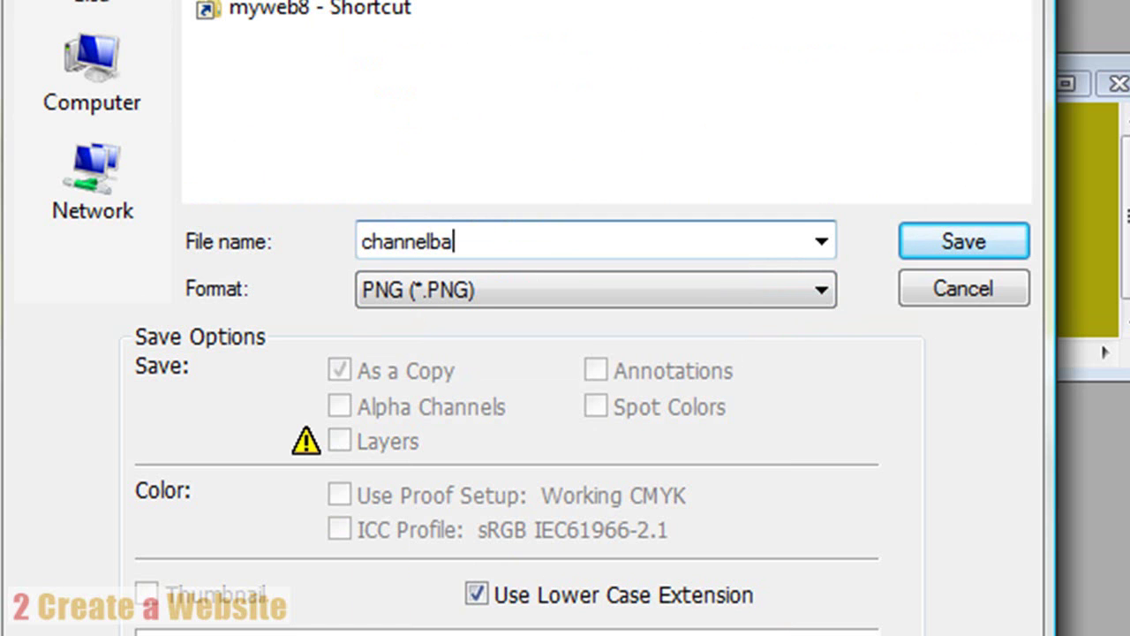
pyautogui.write('nner')
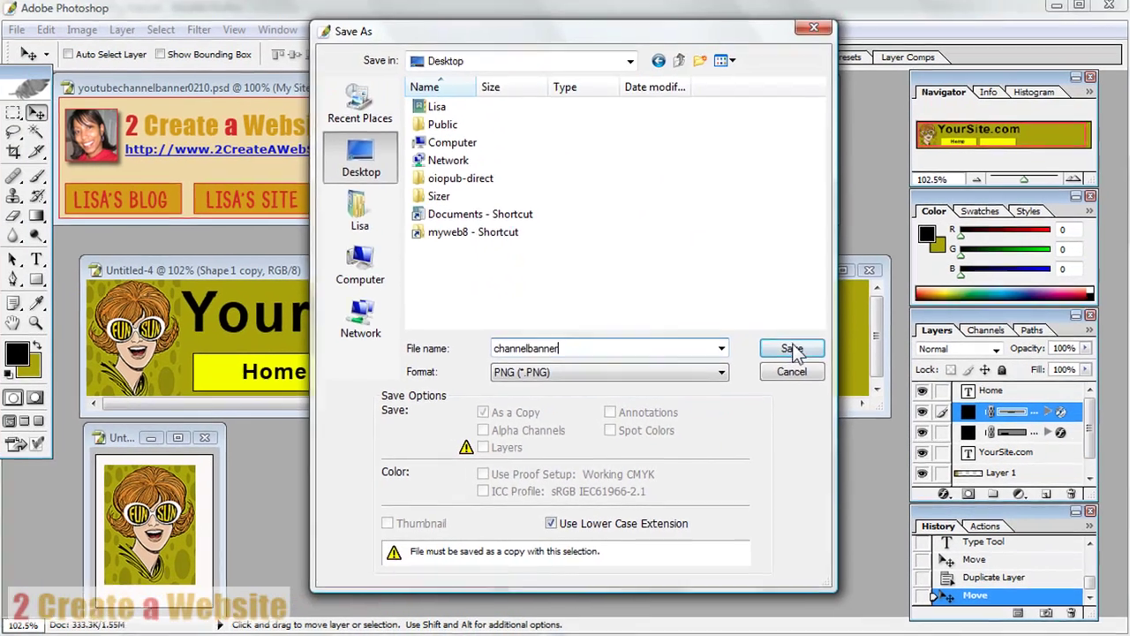
pyautogui.click(964, 241)
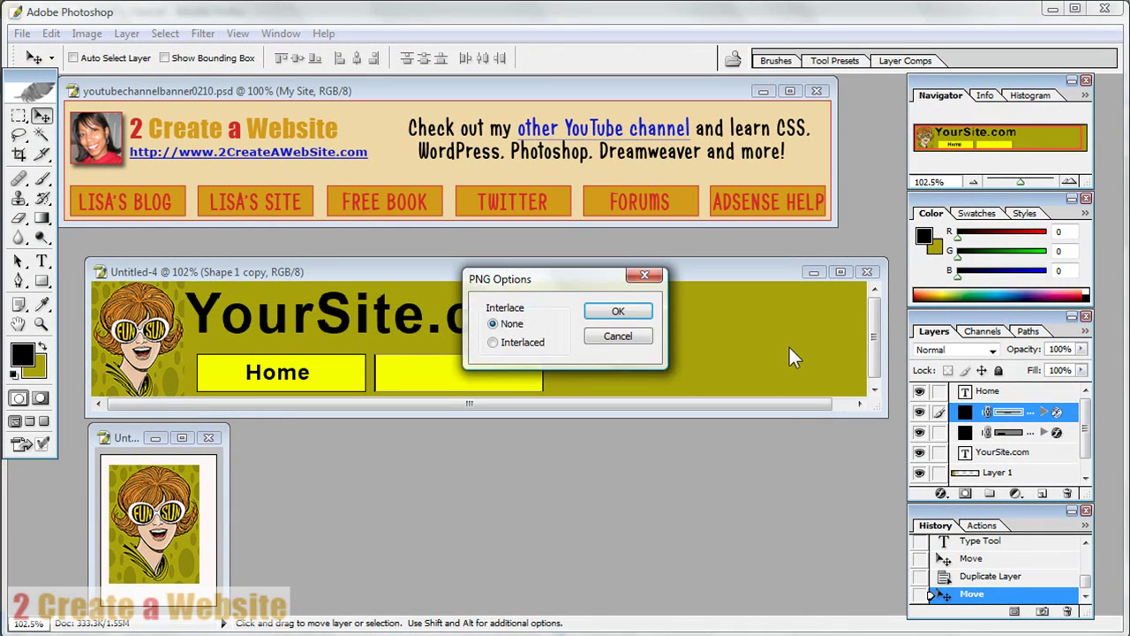
pyautogui.click(618, 310)
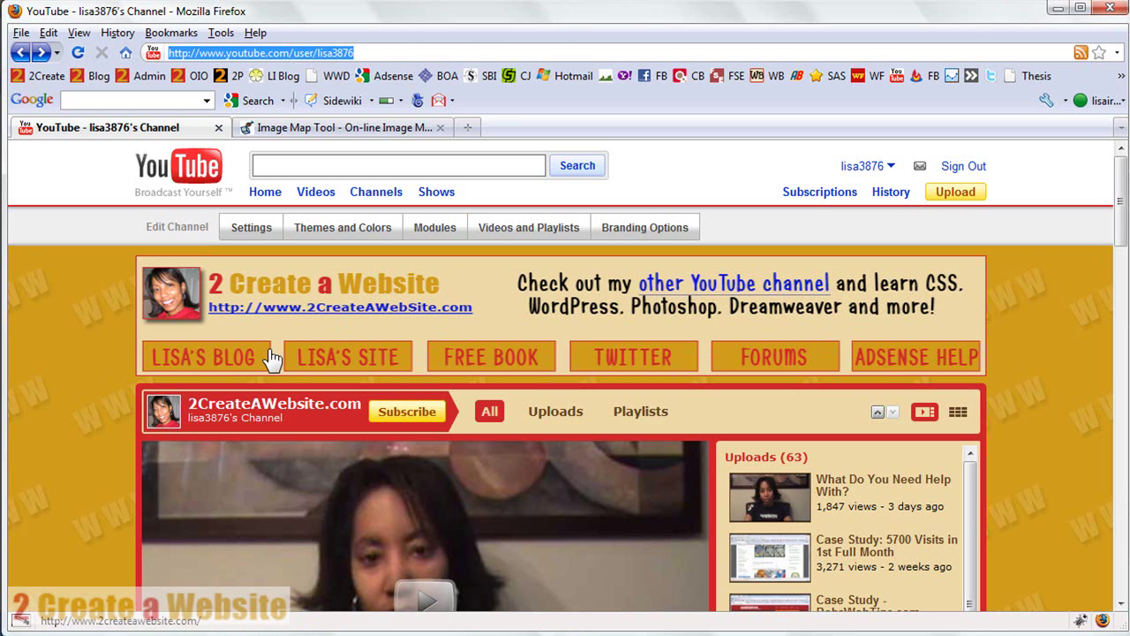
# Switch Firefox from YouTube to the image-maps.com Image Map Tool tab
pyautogui.click(342, 130)
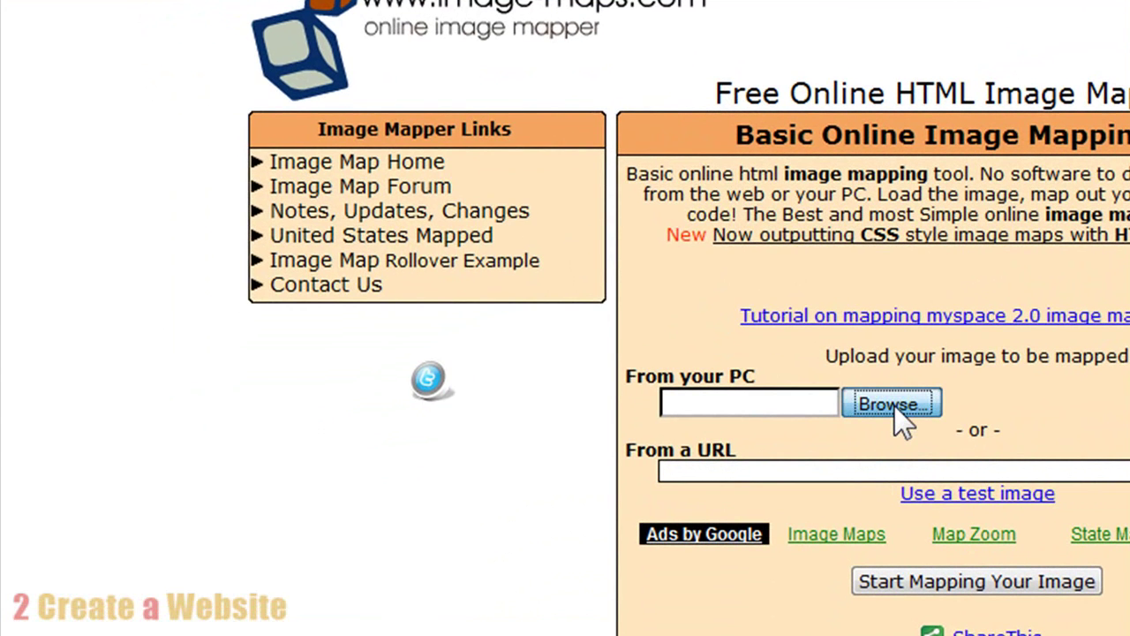
# Upload channelbanner.png from the Desktop to Image-Maps.com and start mapping it
pyautogui.click(894, 404)
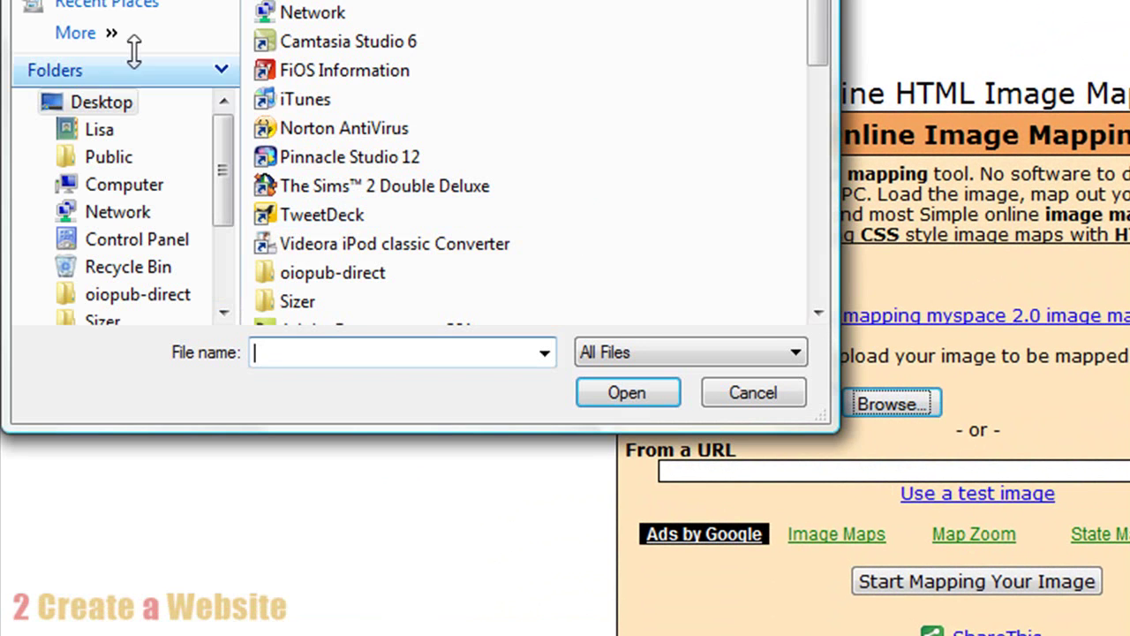
pyautogui.moveTo(813, 9); pyautogui.dragTo(816, 102)
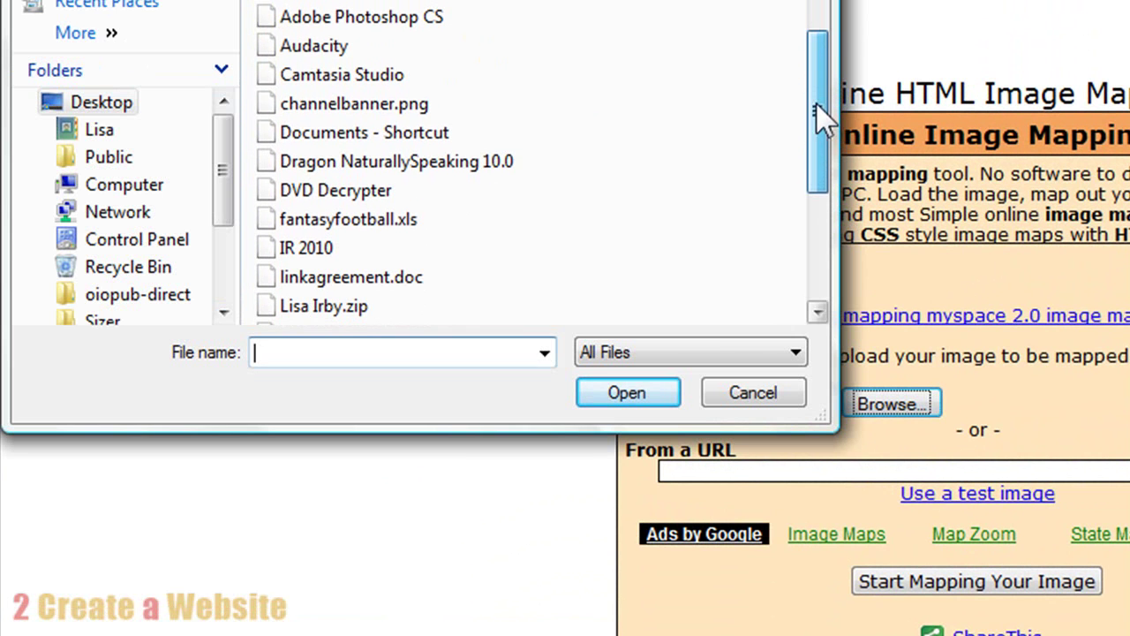
pyautogui.doubleClick(409, 102)
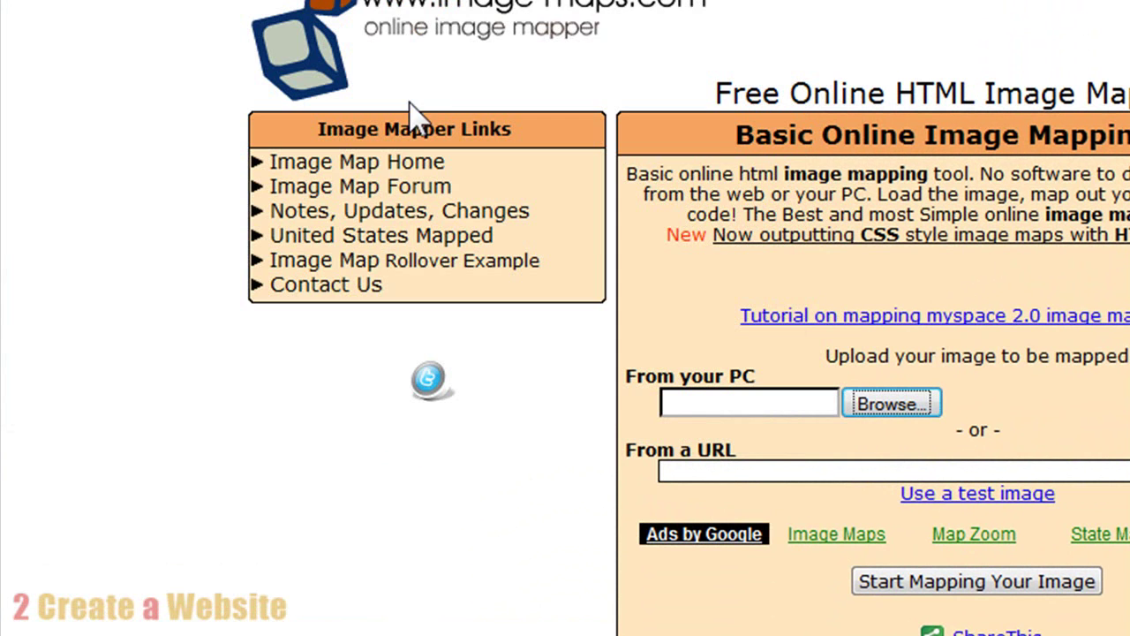
pyautogui.scroll(-3, 782, 472)
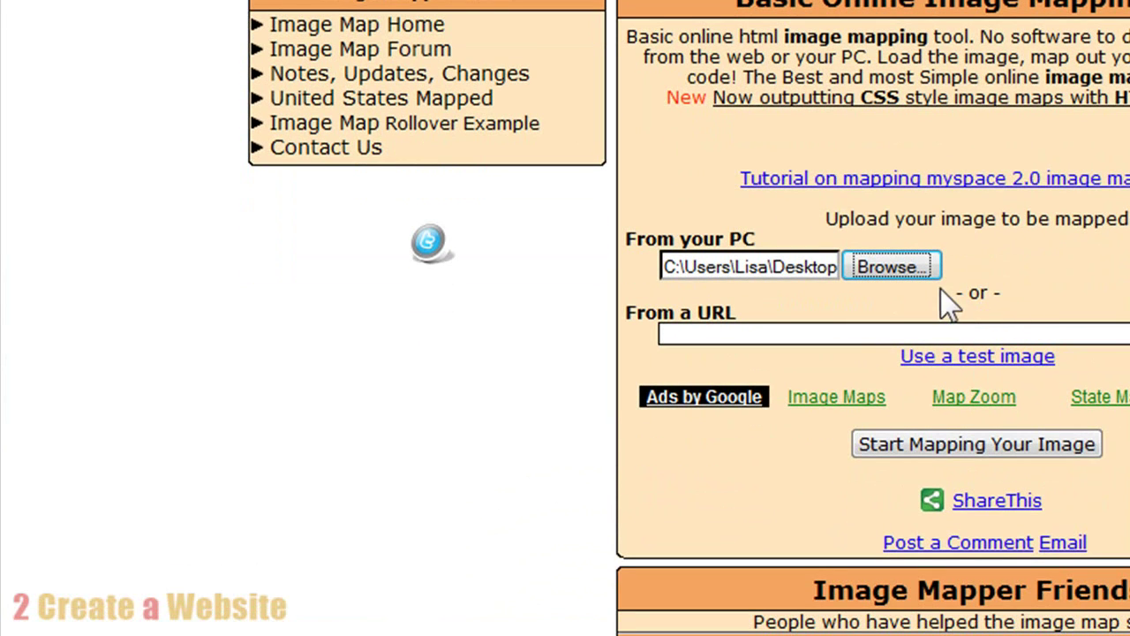
pyautogui.click(966, 440)
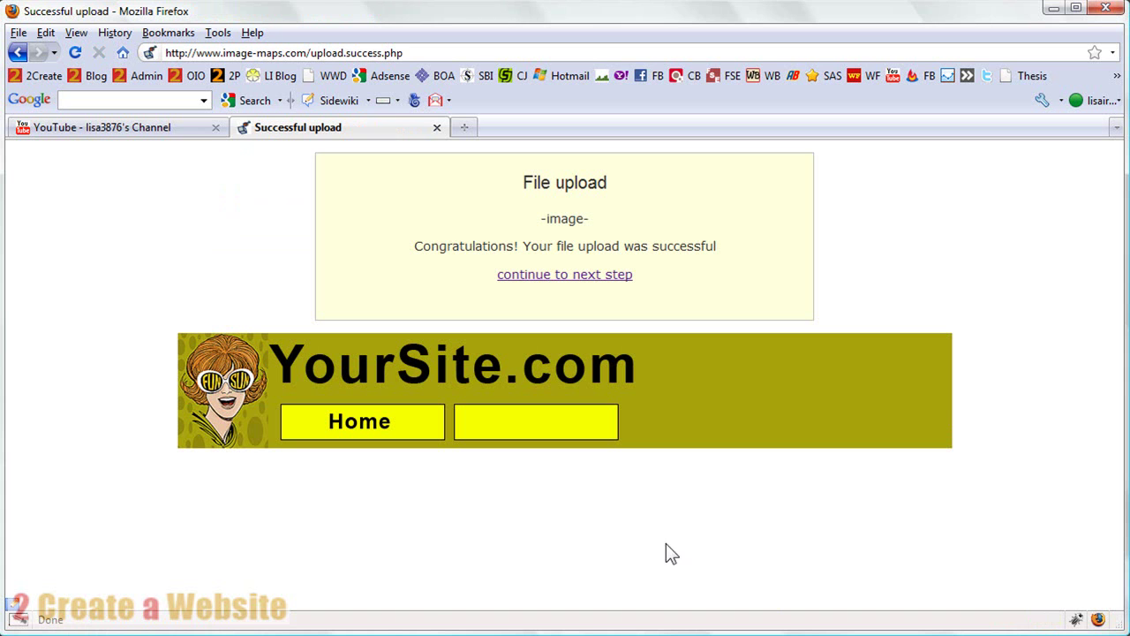
pyautogui.click(591, 277)
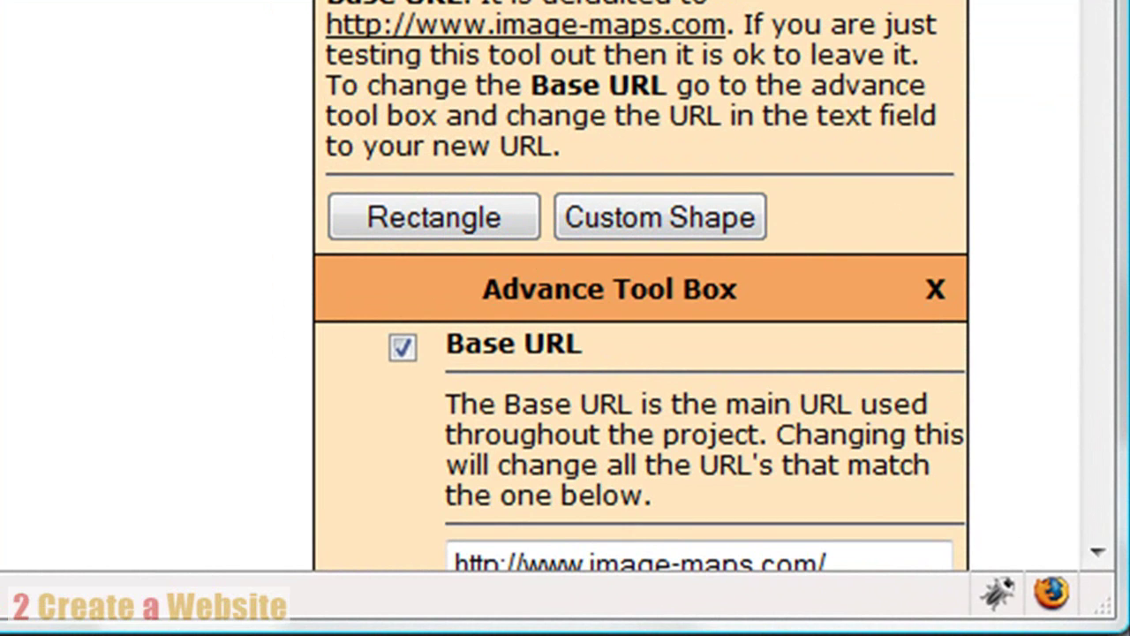
pyautogui.click(433, 224)
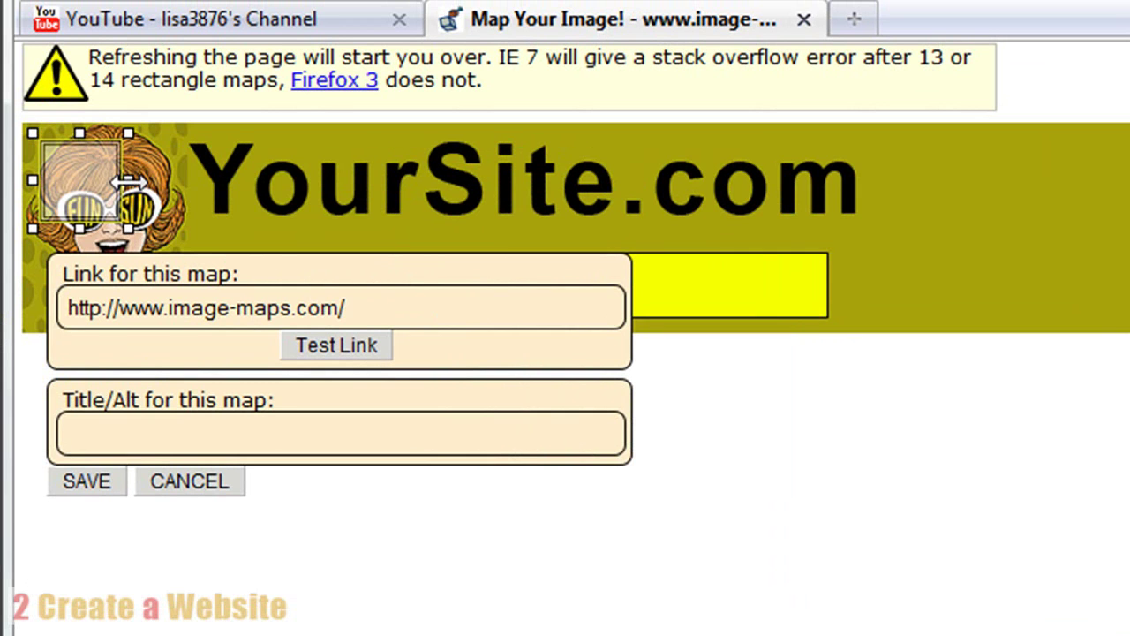
pyautogui.moveTo(87, 182); pyautogui.dragTo(526, 279)
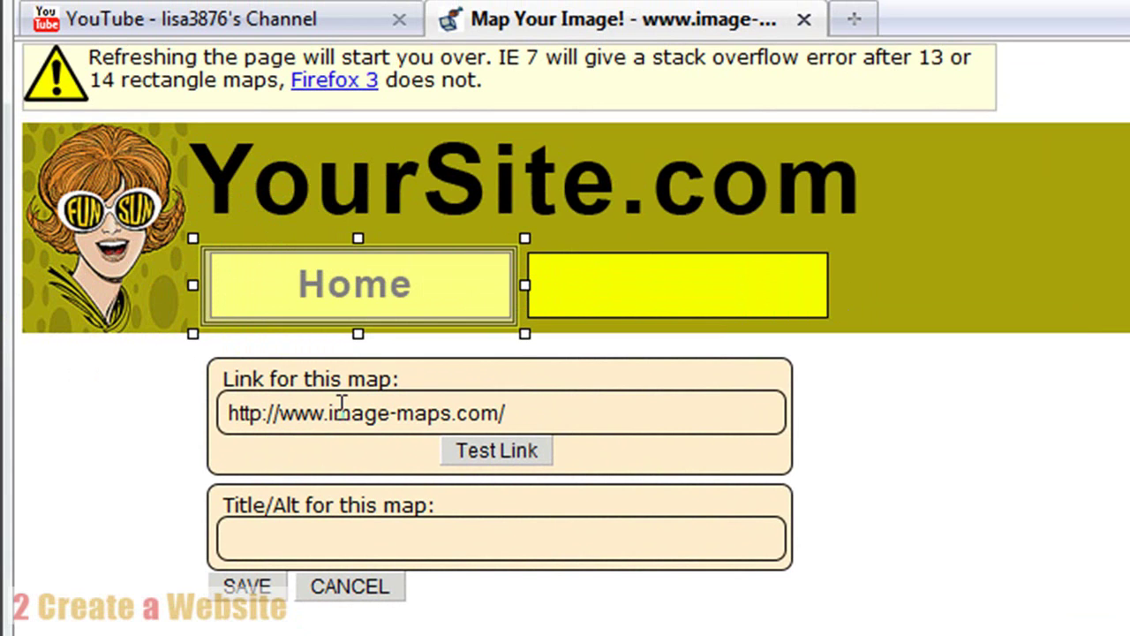
pyautogui.moveTo(328, 412); pyautogui.dragTo(516, 413)
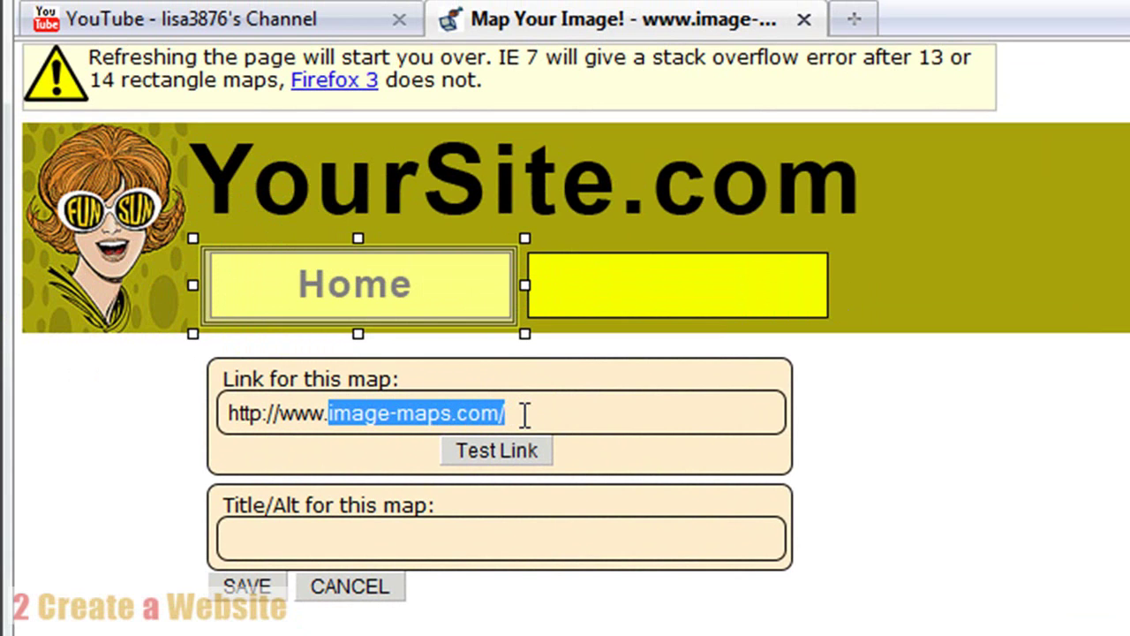
pyautogui.write('yourit')
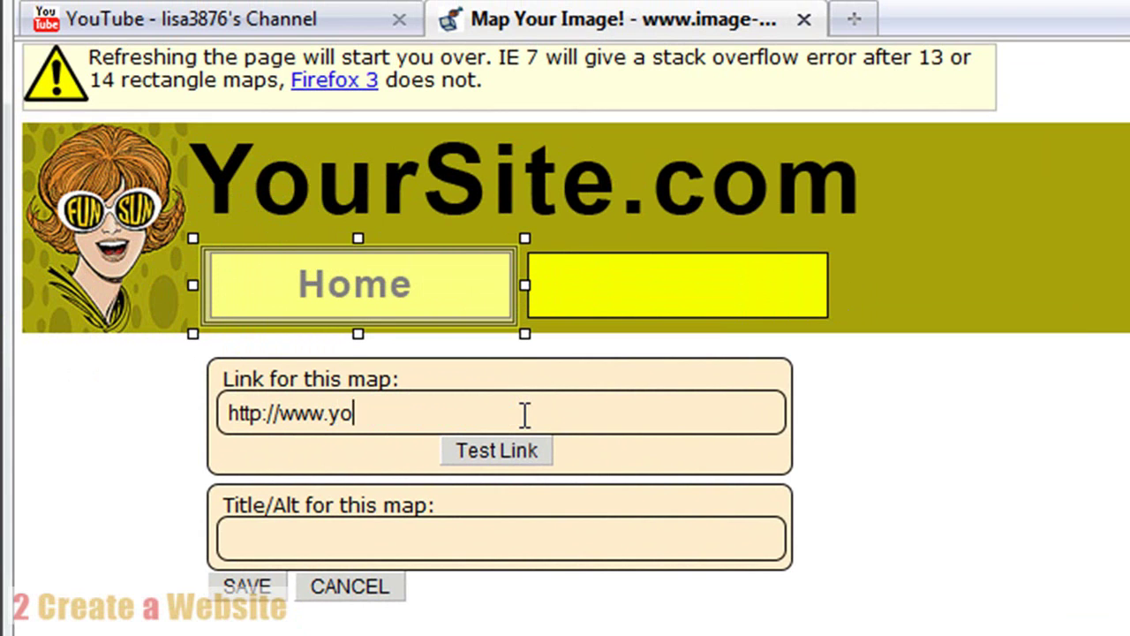
pyautogui.press('BackSpace')
pyautogui.press('BackSpace')
pyautogui.write('ste')
pyautogui.write('te')
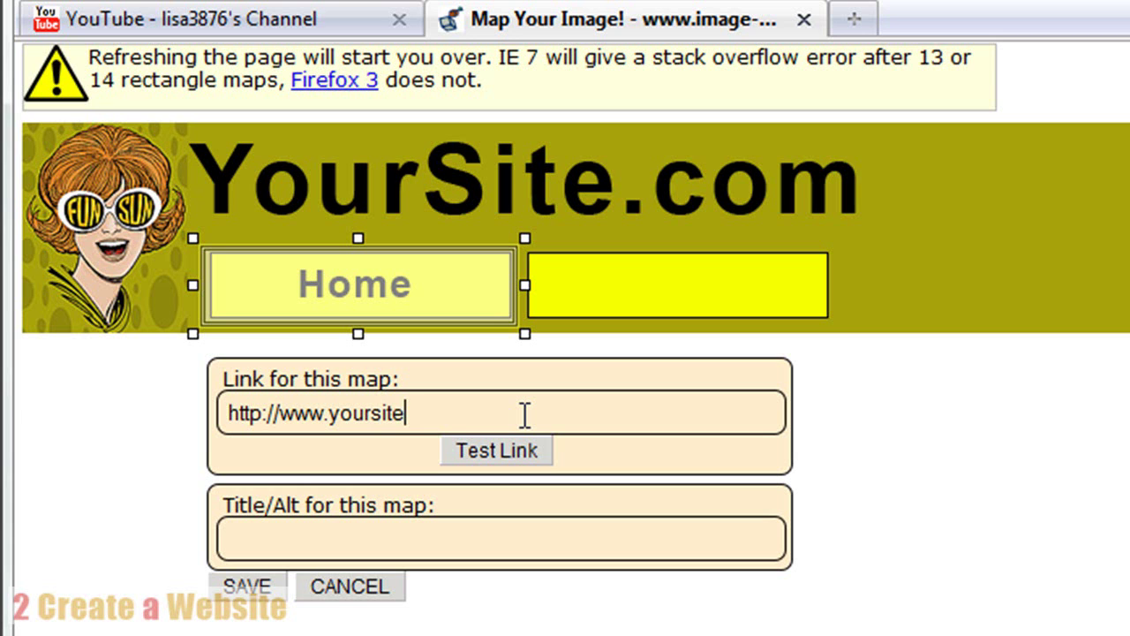
pyautogui.write('.com')
pyautogui.click(247, 586)
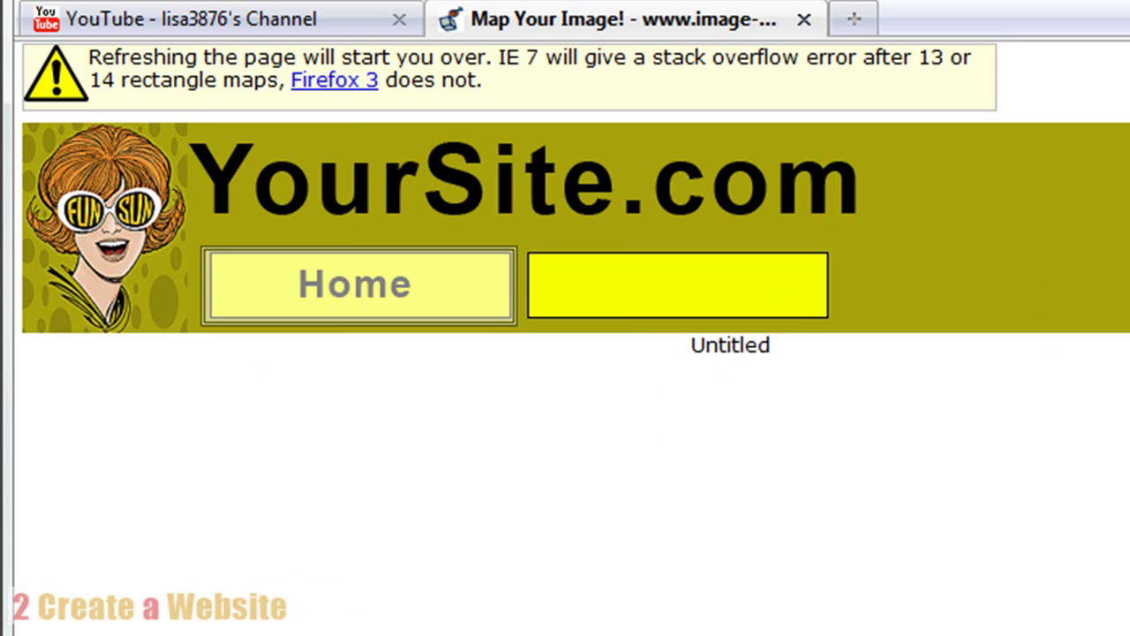
# Draw a second rectangle across the YourSite.com title and save it
pyautogui.moveTo(232, 157); pyautogui.dragTo(379, 168)
pyautogui.moveTo(518, 177); pyautogui.dragTo(876, 172)
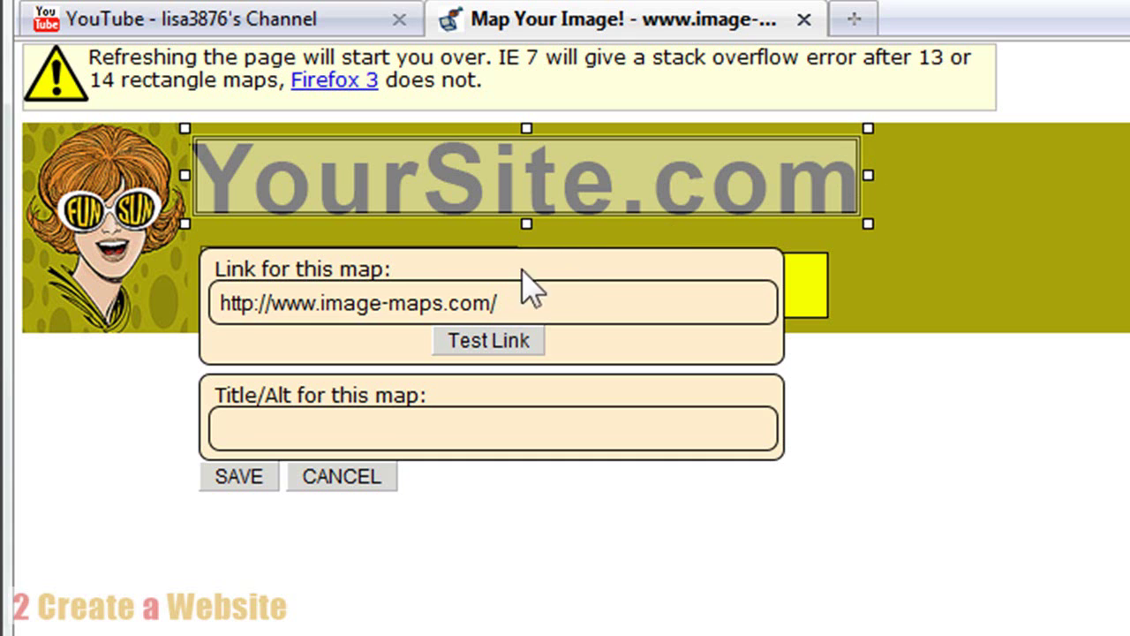
pyautogui.click(253, 479)
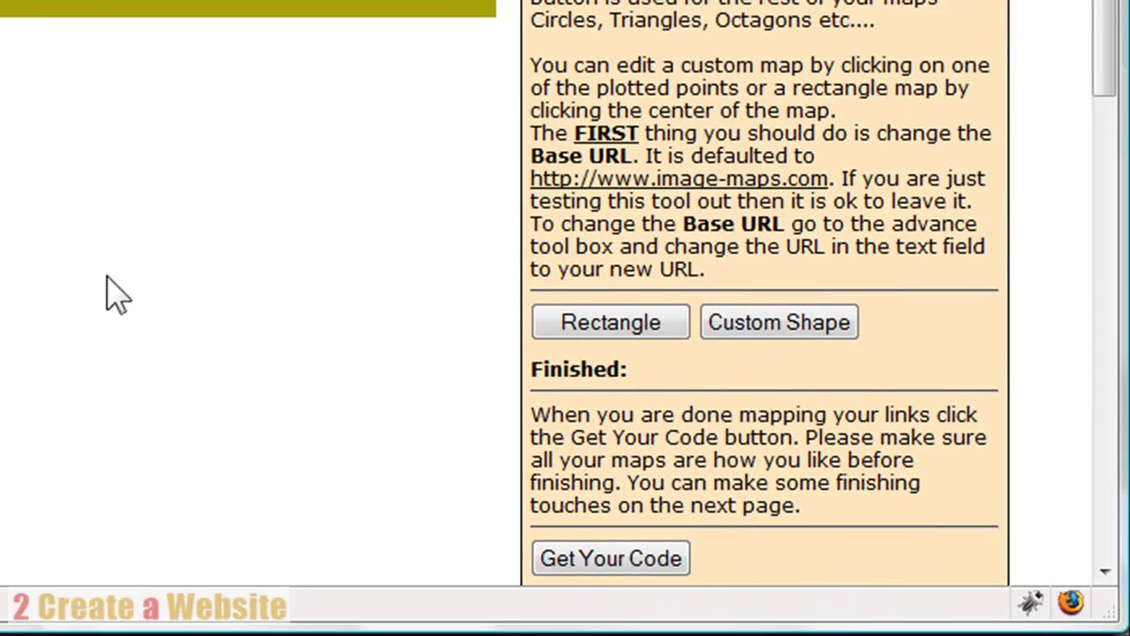
# Generate the image map and select all of its HTML code
pyautogui.click(587, 562)
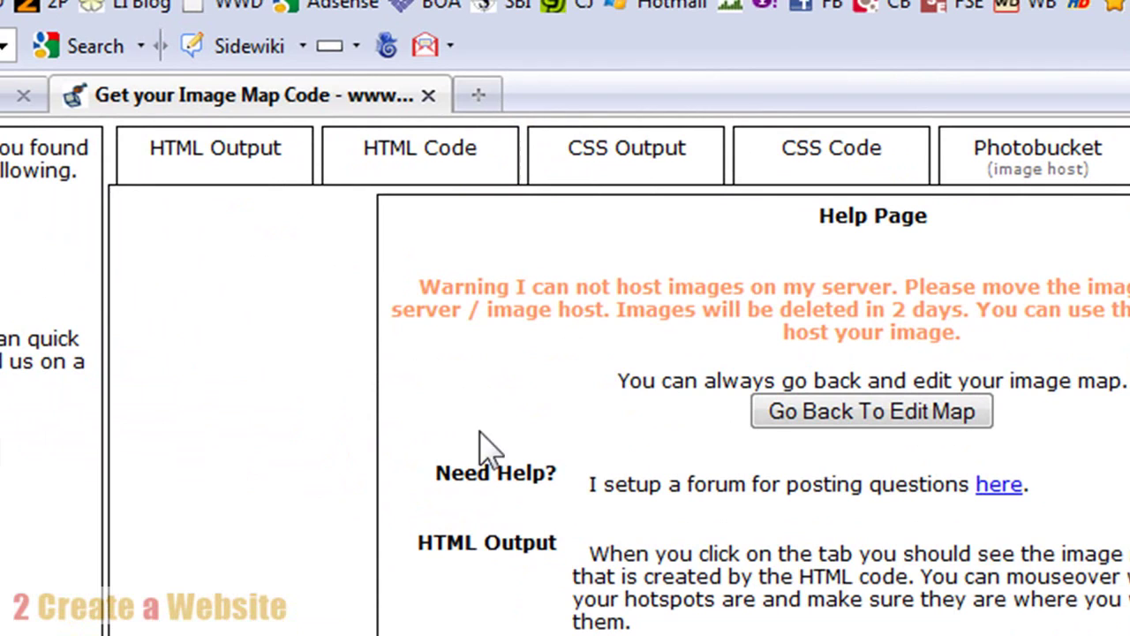
pyautogui.click(420, 168)
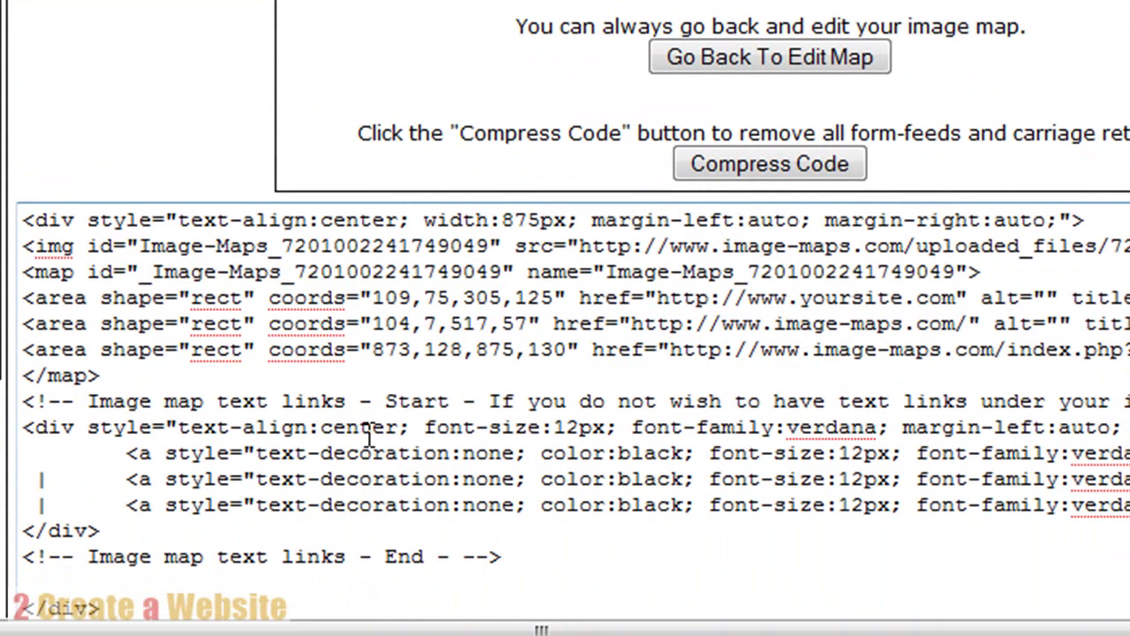
pyautogui.click(369, 428)
pyautogui.hotkey('ctrl', 'a')
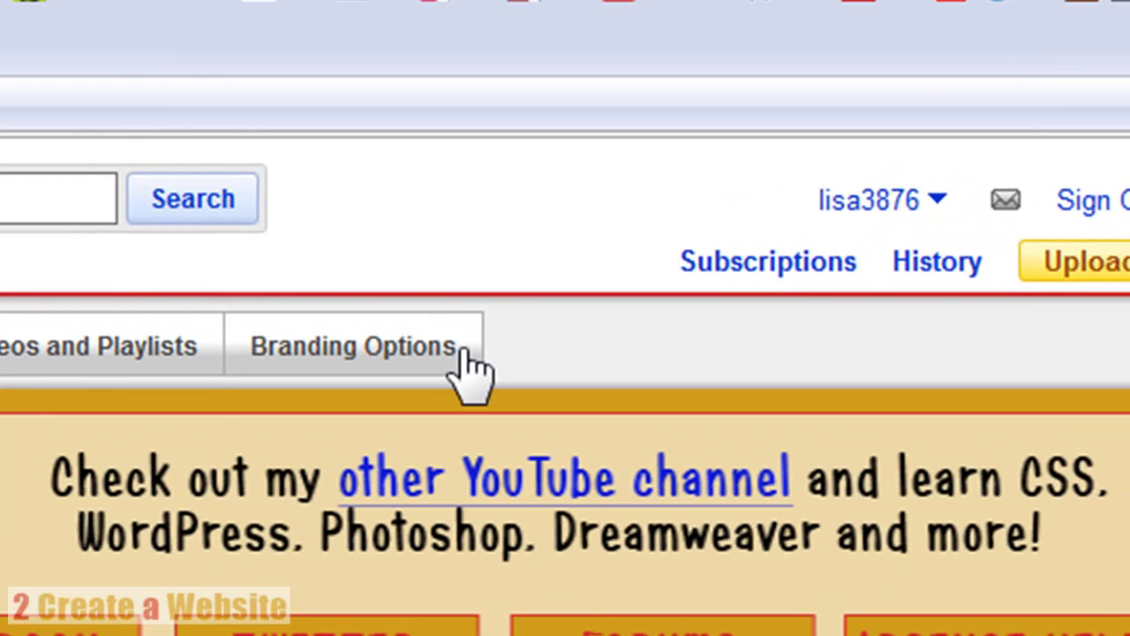
# In Branding Options, select the 136 px banner height and focus the Image Map Code box
pyautogui.click(430, 352)
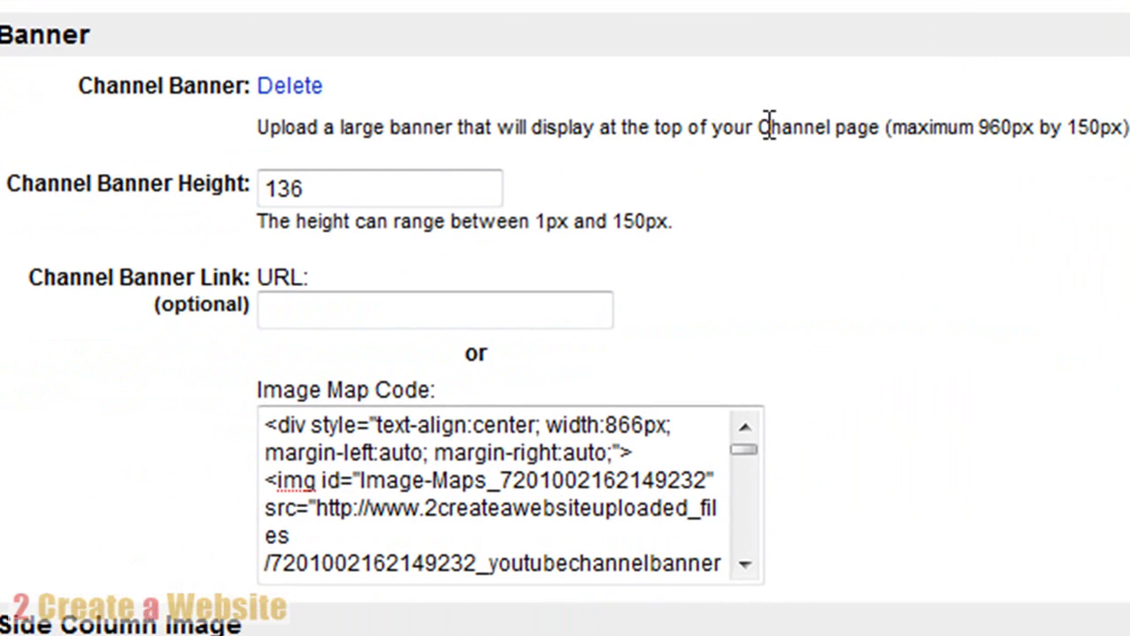
pyautogui.click(467, 189)
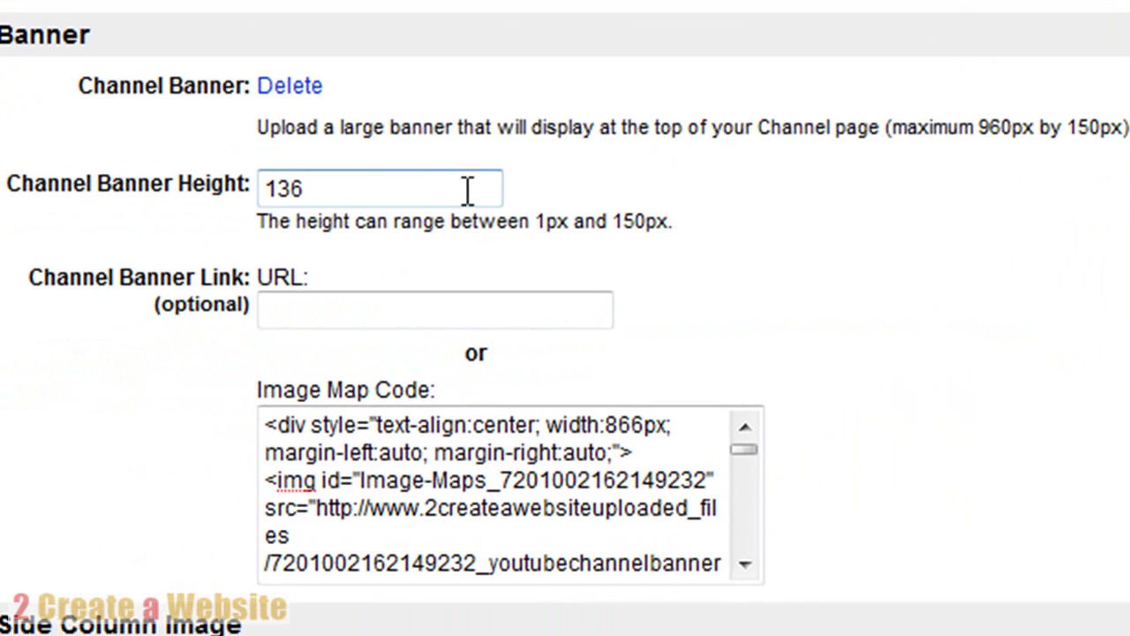
pyautogui.moveTo(304, 188); pyautogui.dragTo(267, 187)
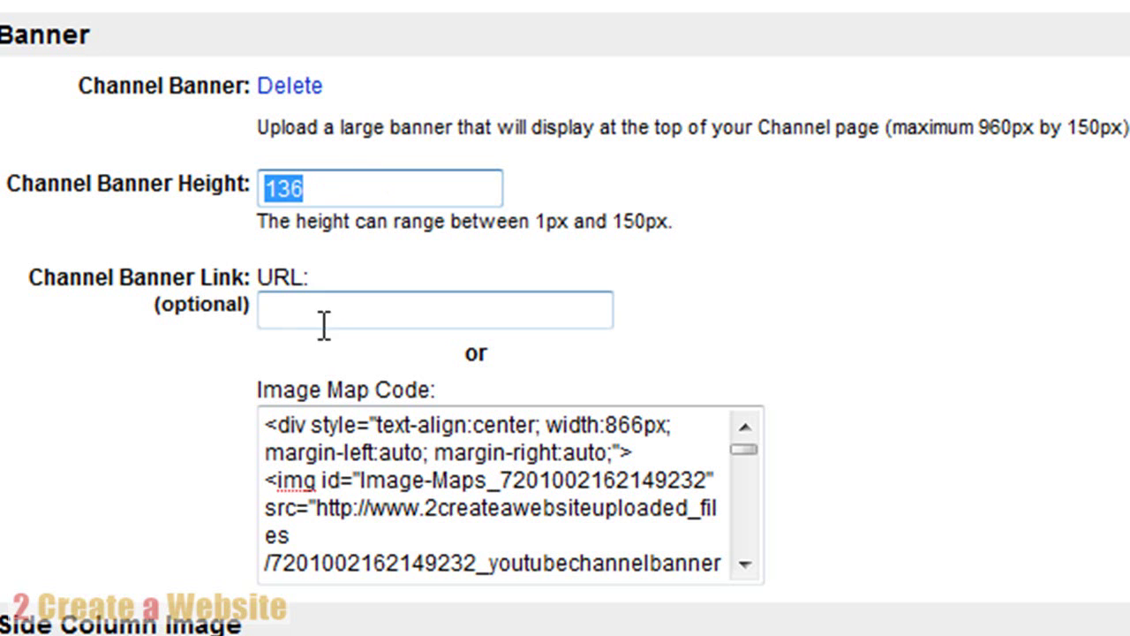
pyautogui.click(412, 477)
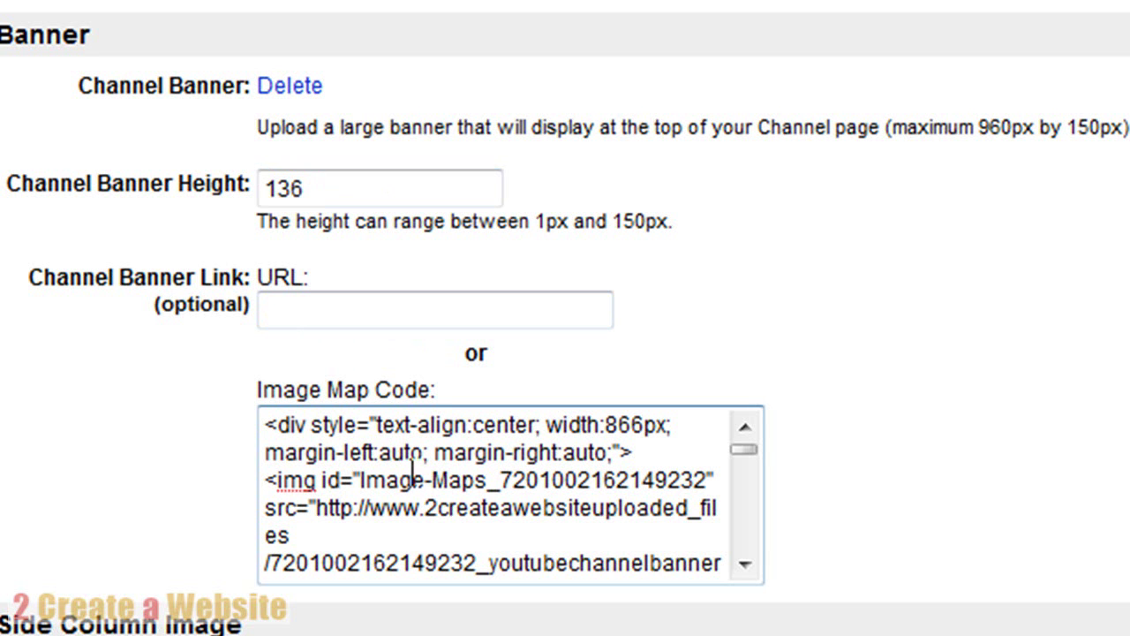